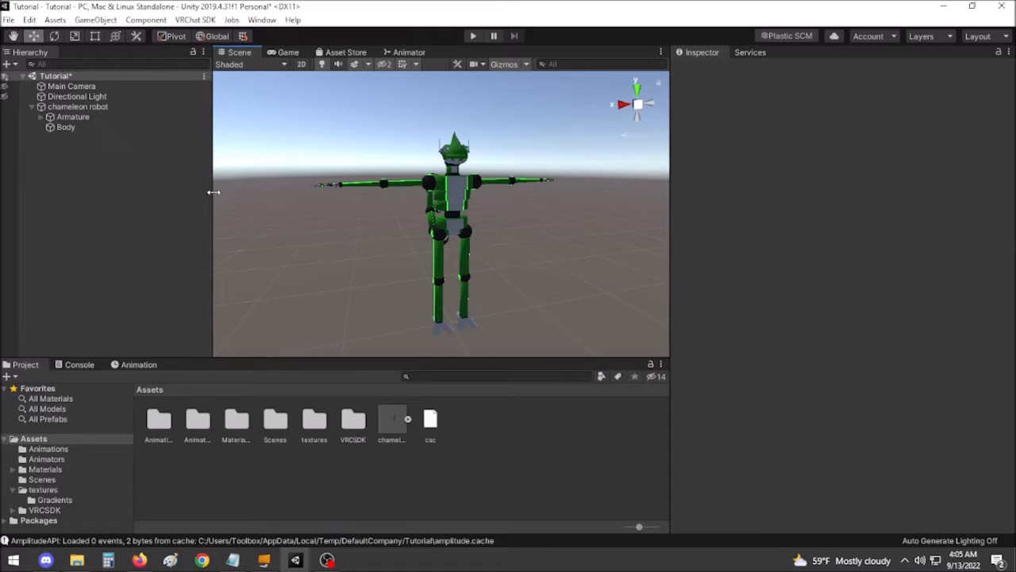
# Add a 3D cube as a child of the chameleon robot and name it "Flight Platform".
pyautogui.click(78, 106)
pyautogui.rightClick(107, 109)
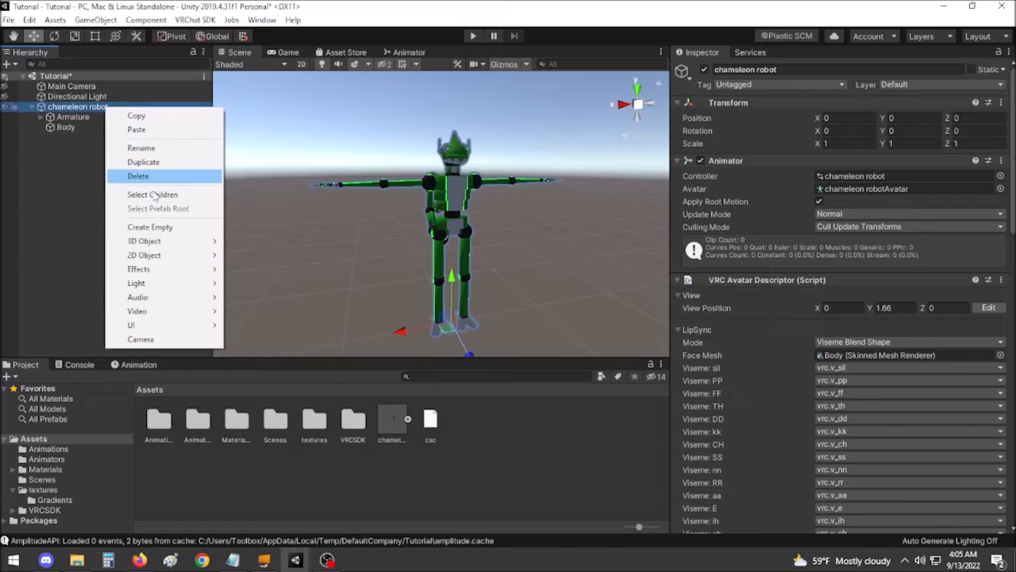
pyautogui.moveTo(172, 247)
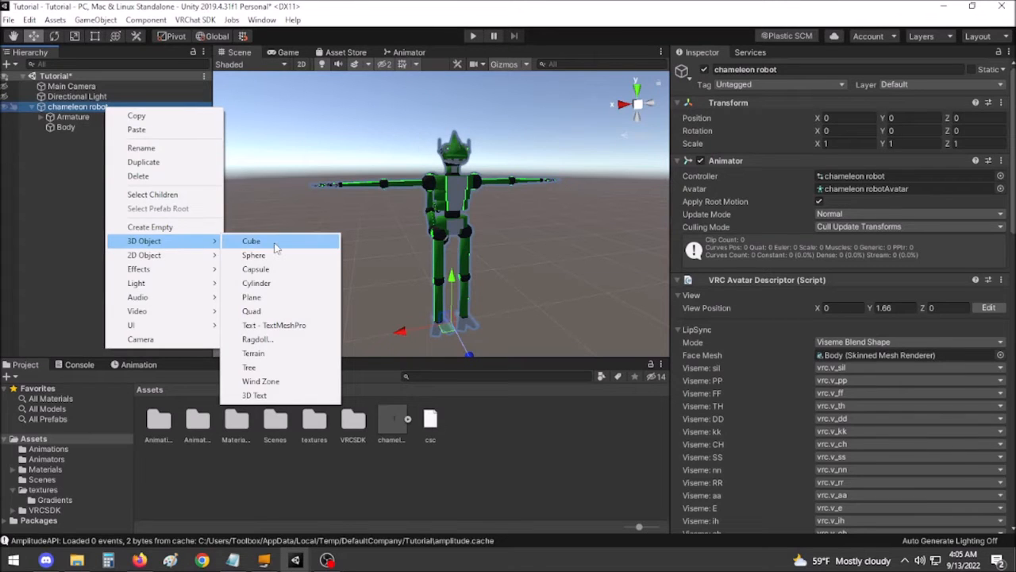
pyautogui.click(276, 249)
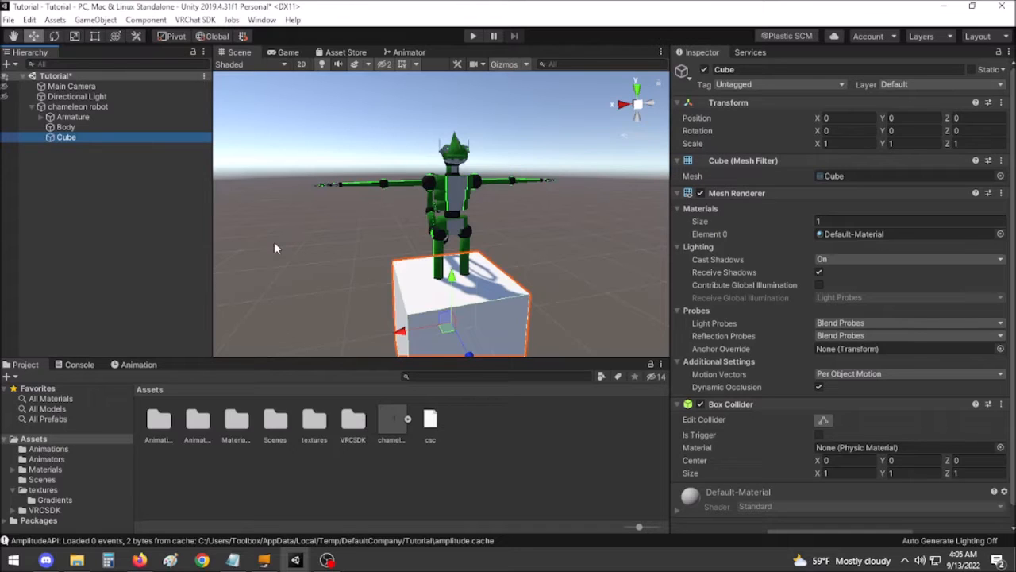
pyautogui.click(73, 140)
pyautogui.write('Flight Platform')
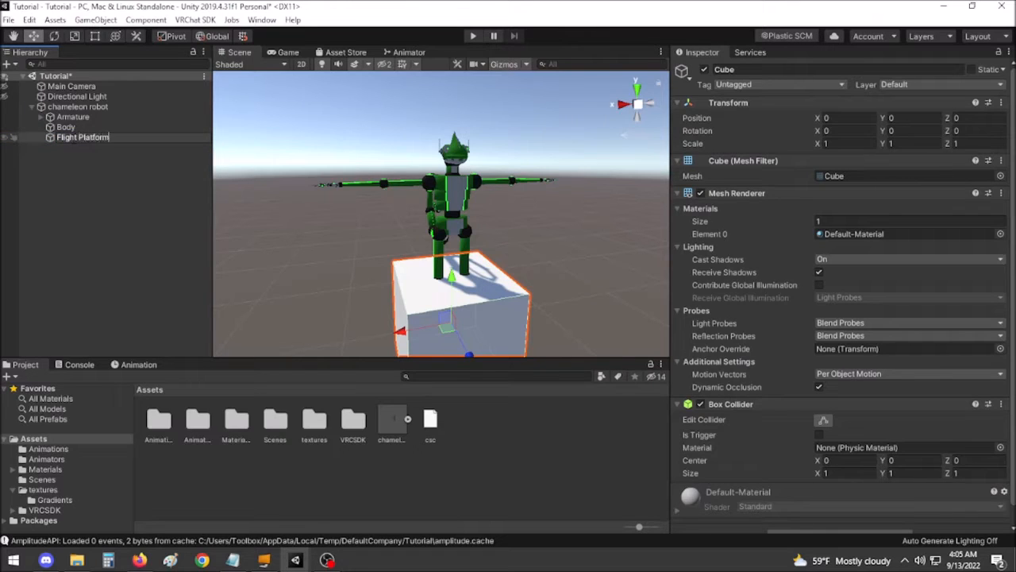
pyautogui.click(79, 218)
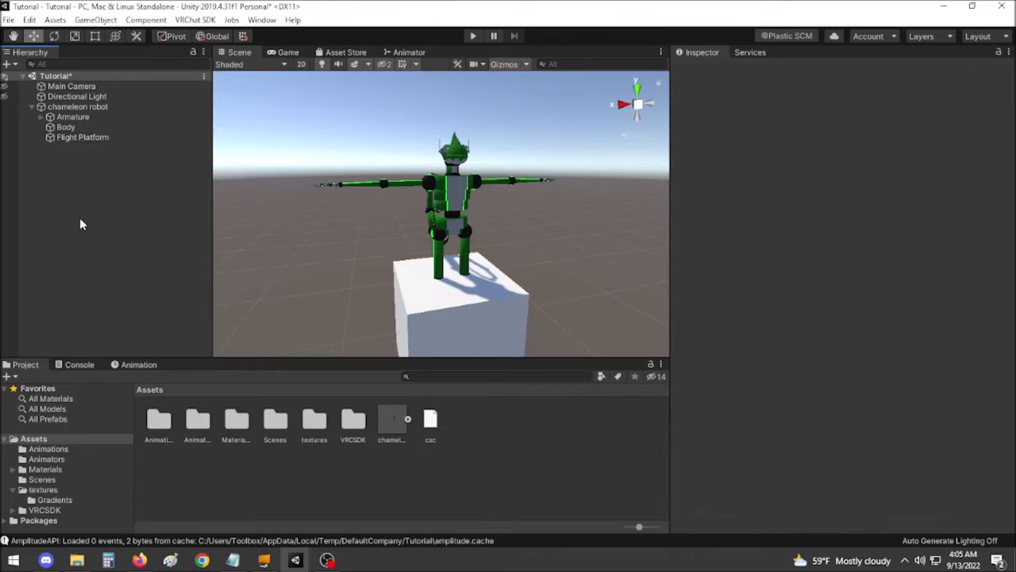
# Set the Flight Platform's scale to X 2, Y 0.1, Z 3.
pyautogui.click(79, 140)
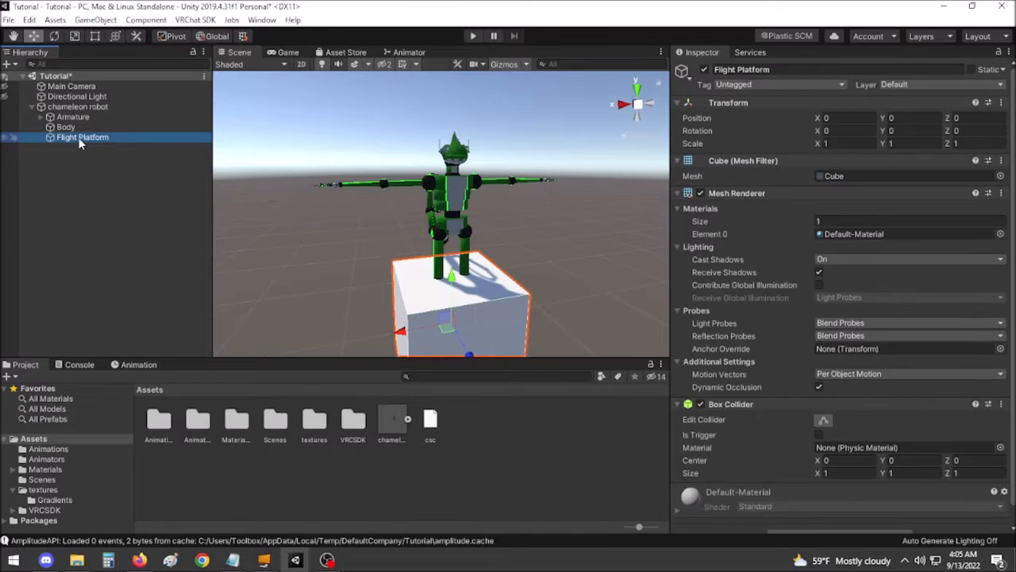
pyautogui.click(858, 143)
pyautogui.write('2')
pyautogui.press('Tab')
pyautogui.write('0.1')
pyautogui.press('Tab')
pyautogui.write('3')
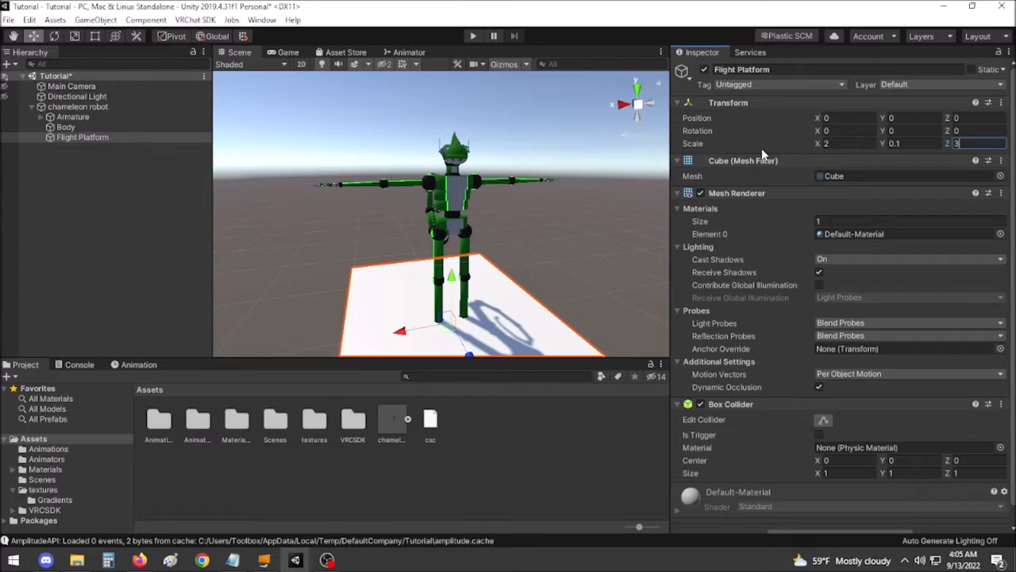
# Remove the Mesh Renderer and the Cube Mesh Filter components from the Flight Platform.
pyautogui.click(1001, 196)
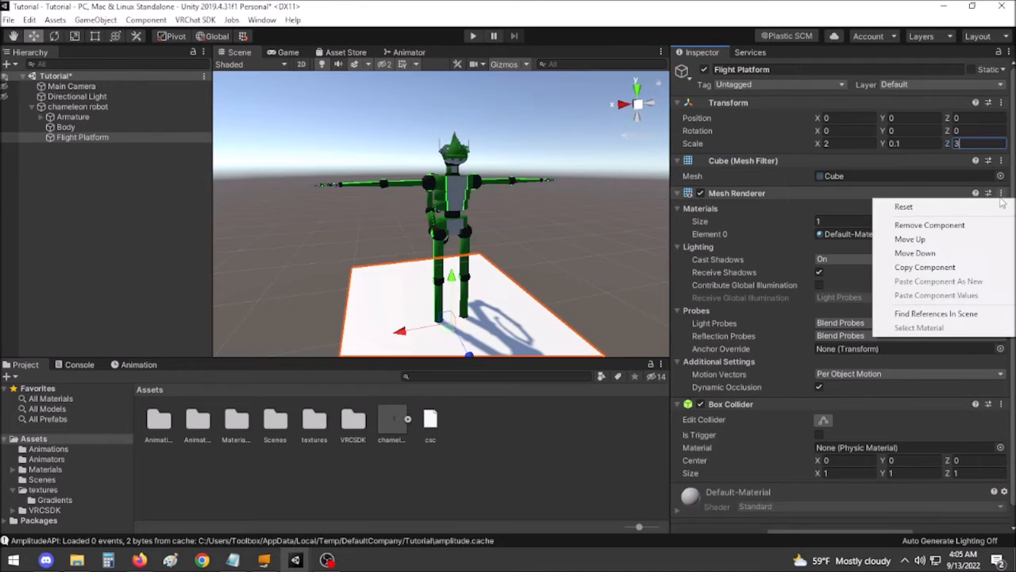
pyautogui.click(961, 226)
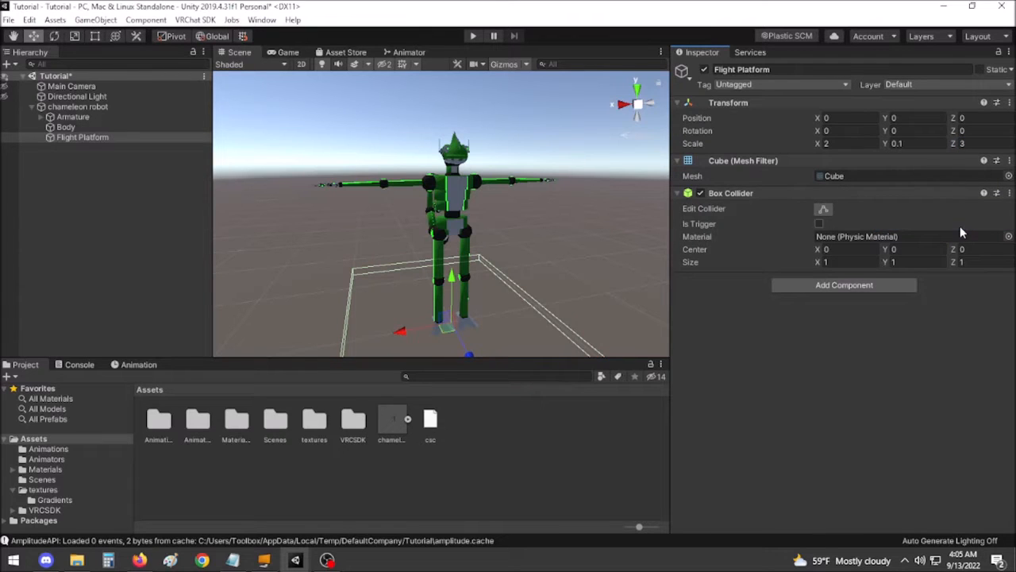
pyautogui.click(1010, 161)
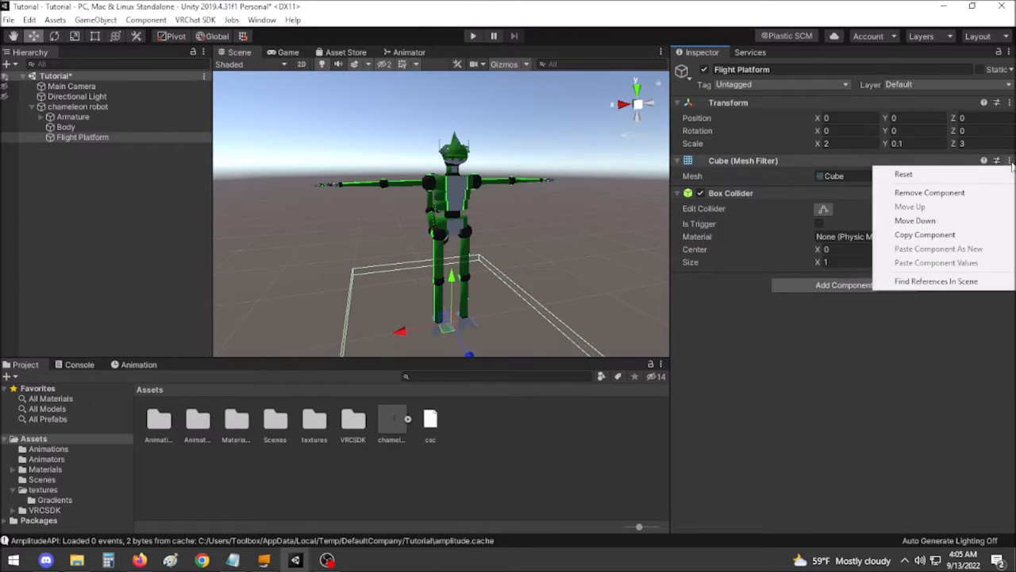
pyautogui.click(944, 192)
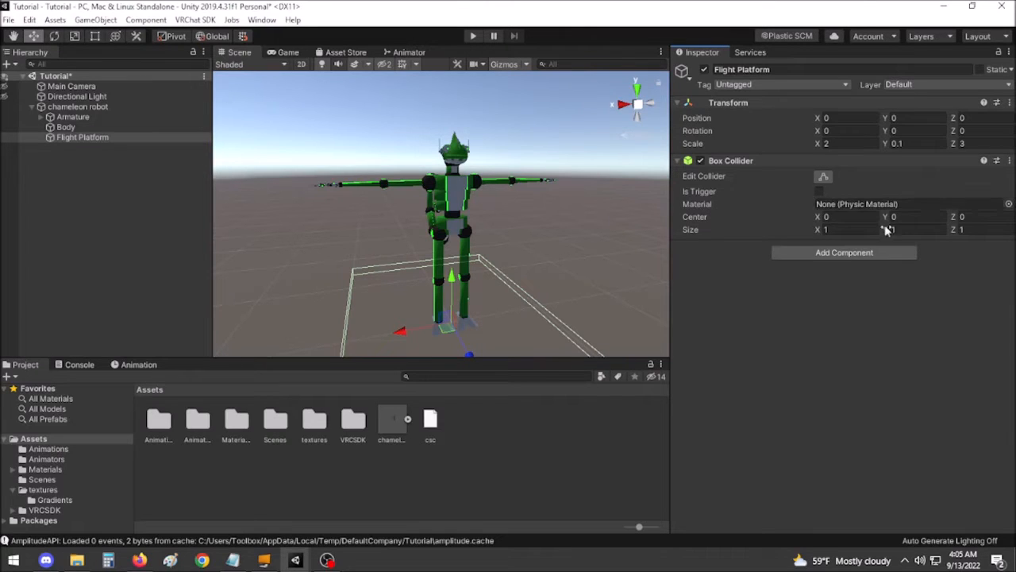
# Add a Rotation Constraint component to the Flight Platform and give it one empty source entry.
pyautogui.click(844, 254)
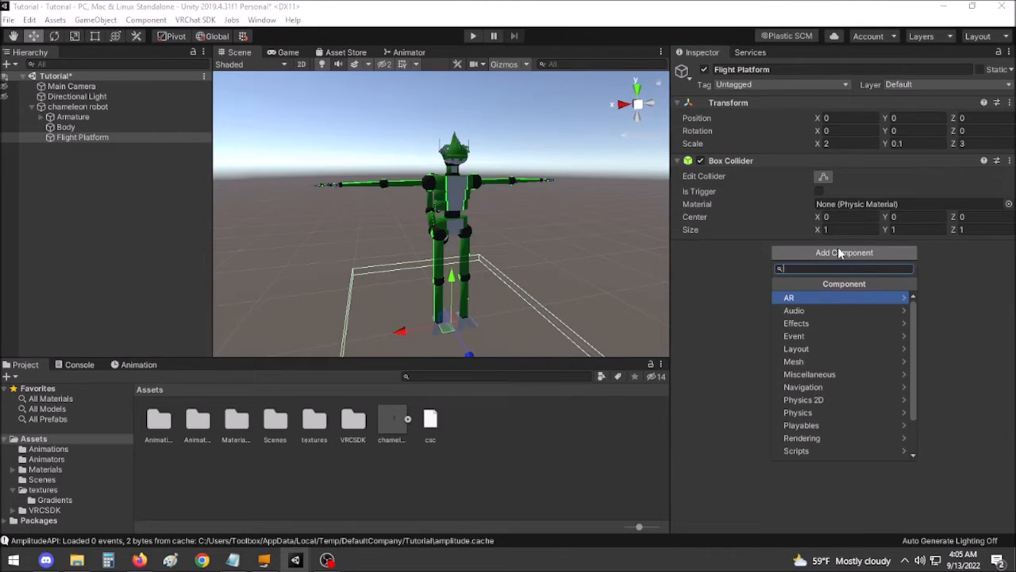
pyautogui.write('rotation')
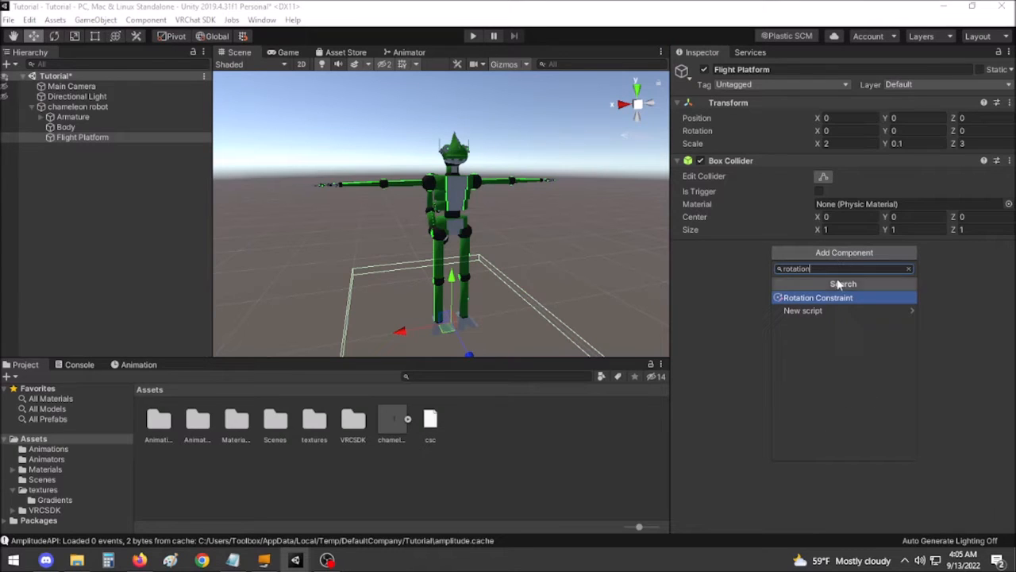
pyautogui.click(827, 299)
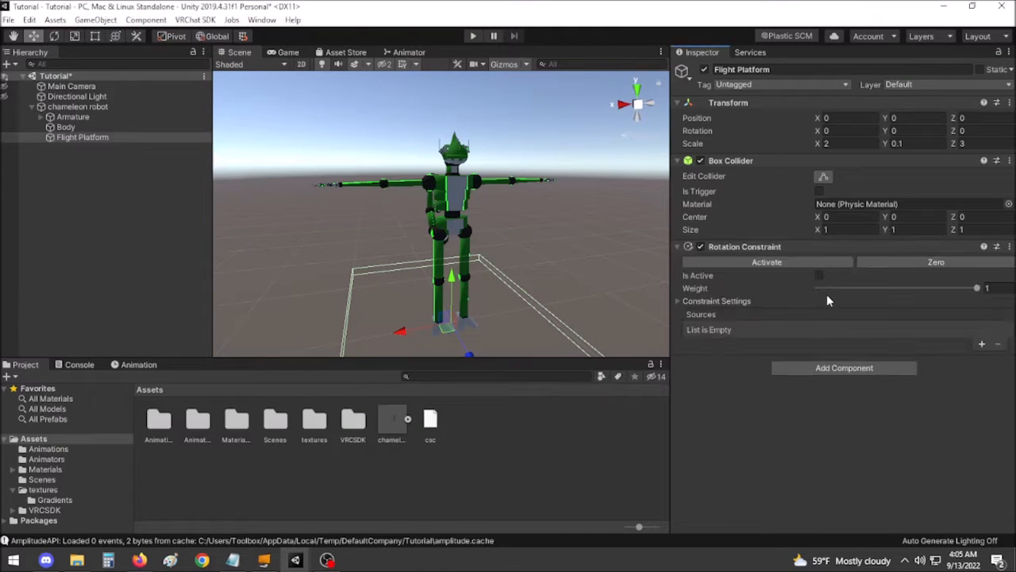
pyautogui.click(982, 344)
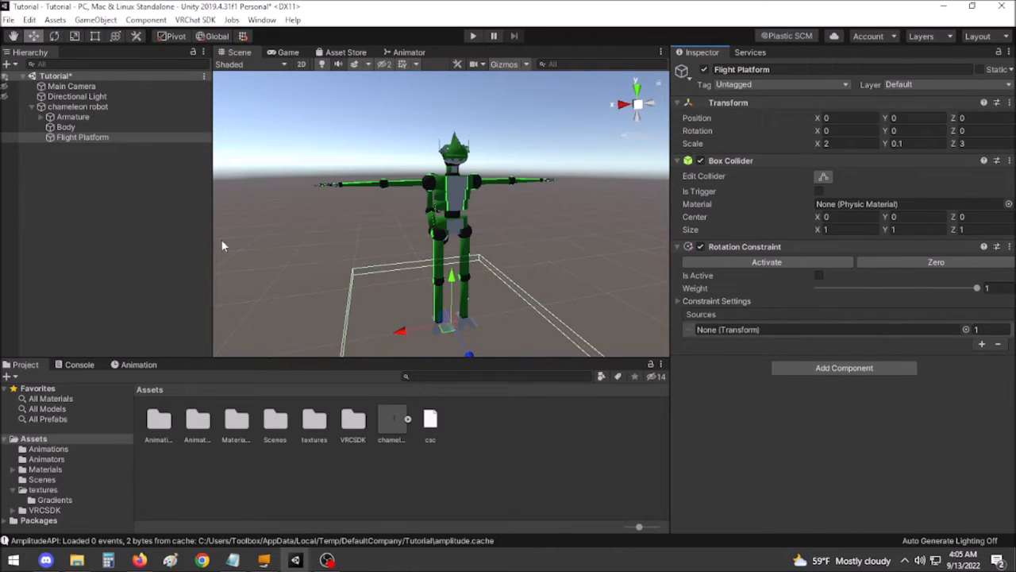
# Assign the Head bone from the robot's armature as the Rotation Constraint's source and activate the constraint.
pyautogui.click(77, 120)
pyautogui.click(85, 129)
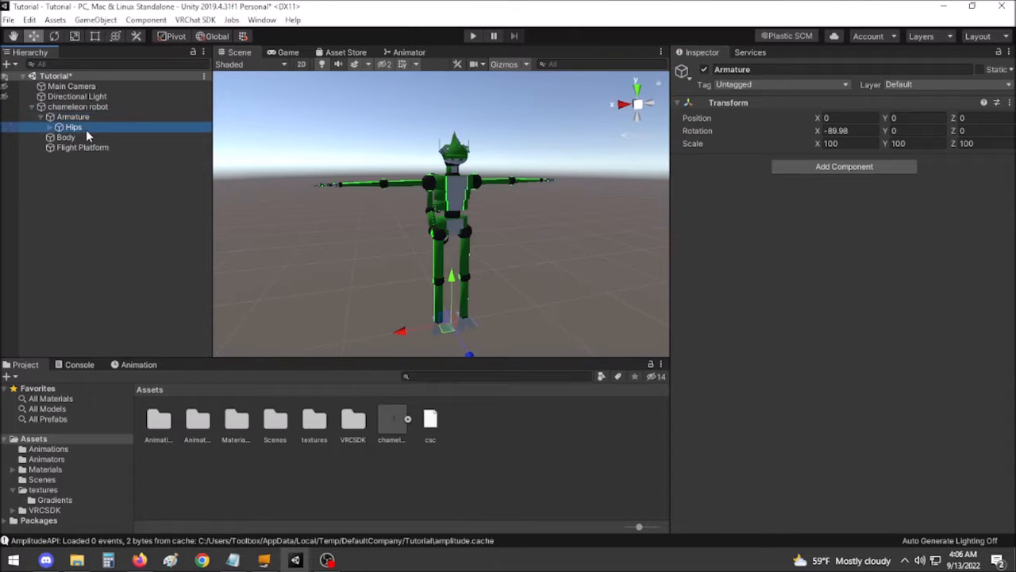
pyautogui.press('Right')
pyautogui.click(102, 156)
pyautogui.press('Right')
pyautogui.click(106, 165)
pyautogui.press('Right')
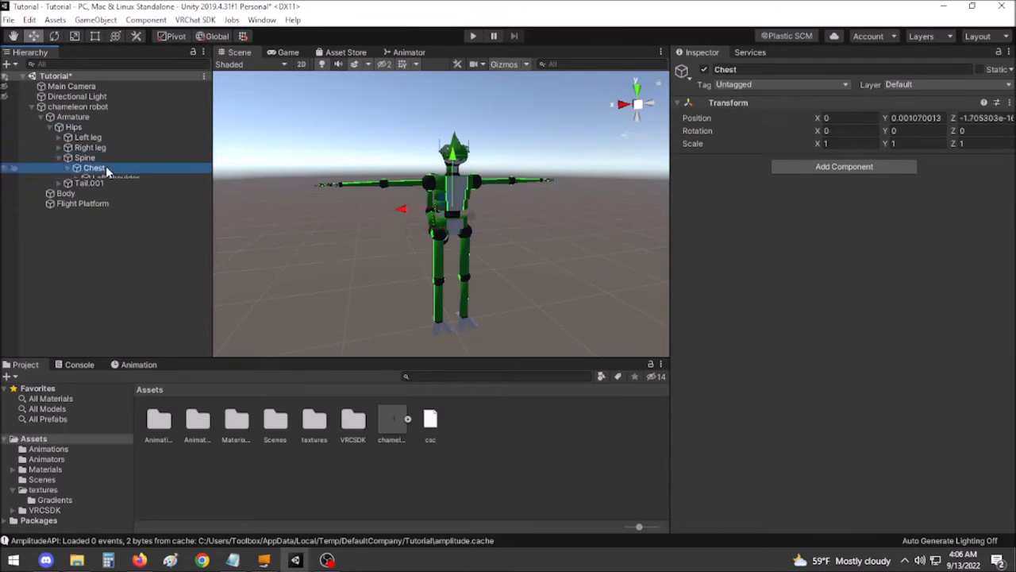
pyautogui.click(119, 188)
pyautogui.press('Right')
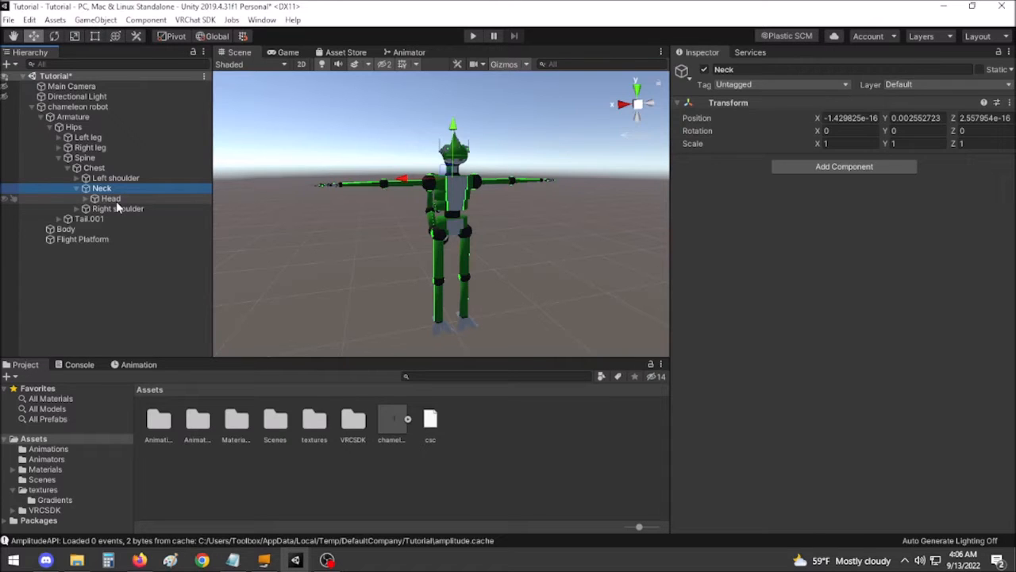
pyautogui.click(97, 238)
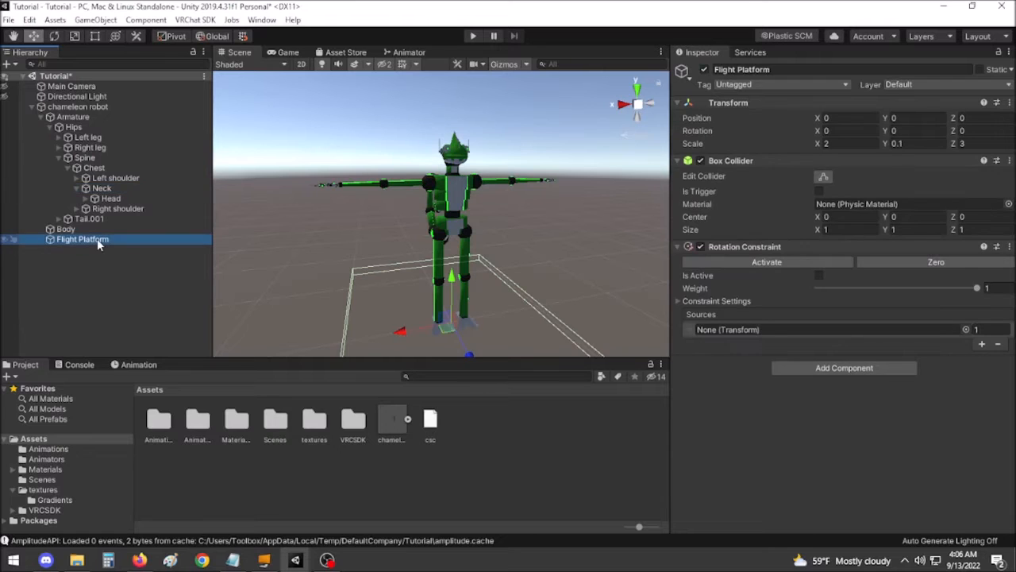
pyautogui.moveTo(109, 199); pyautogui.dragTo(803, 333)
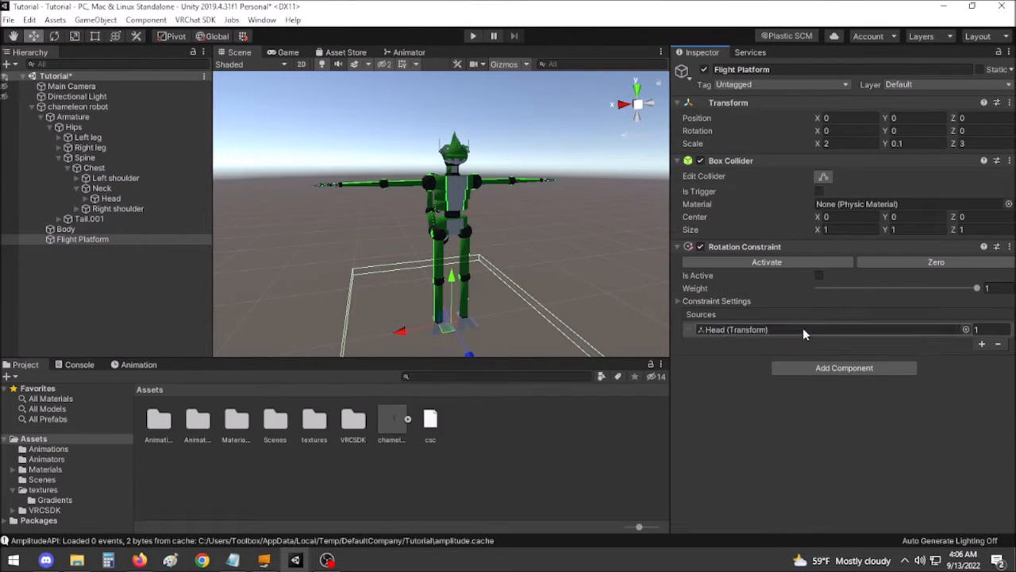
pyautogui.click(776, 265)
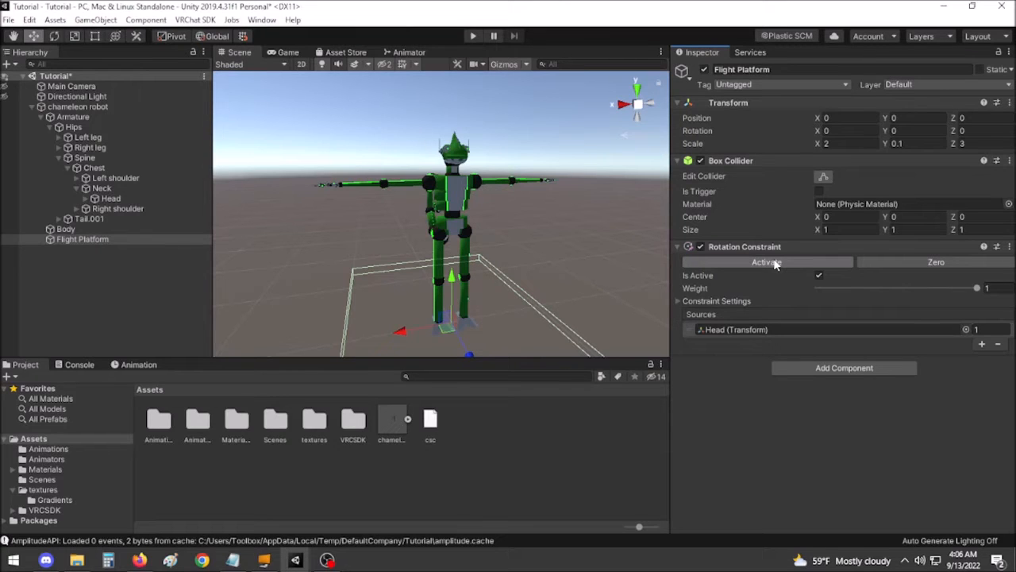
# Turn off Freeze Rotation Axes for Y and Z in the constraint settings and deactivate the Flight Platform object.
pyautogui.click(699, 304)
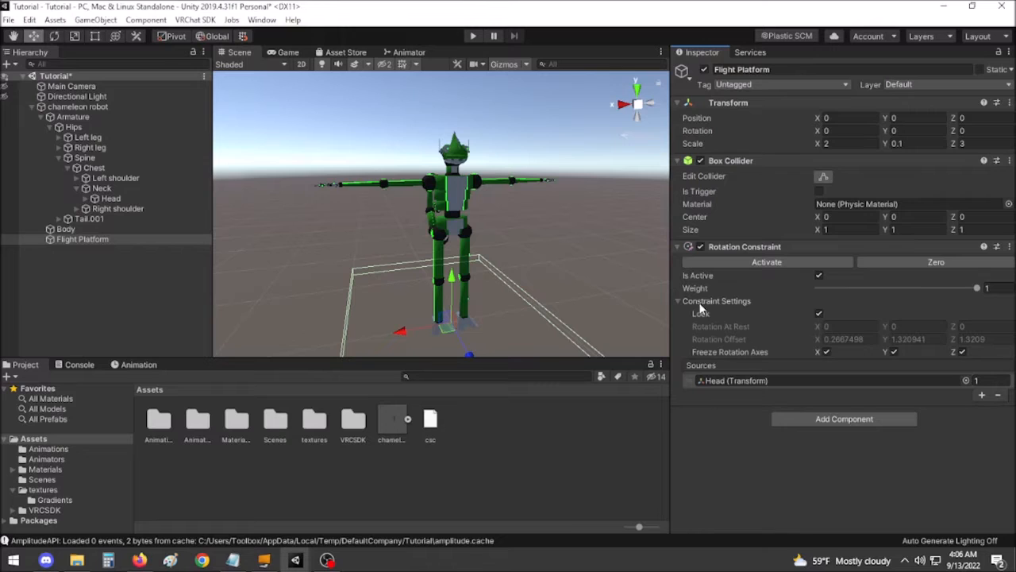
pyautogui.click(894, 353)
pyautogui.click(963, 353)
pyautogui.click(704, 70)
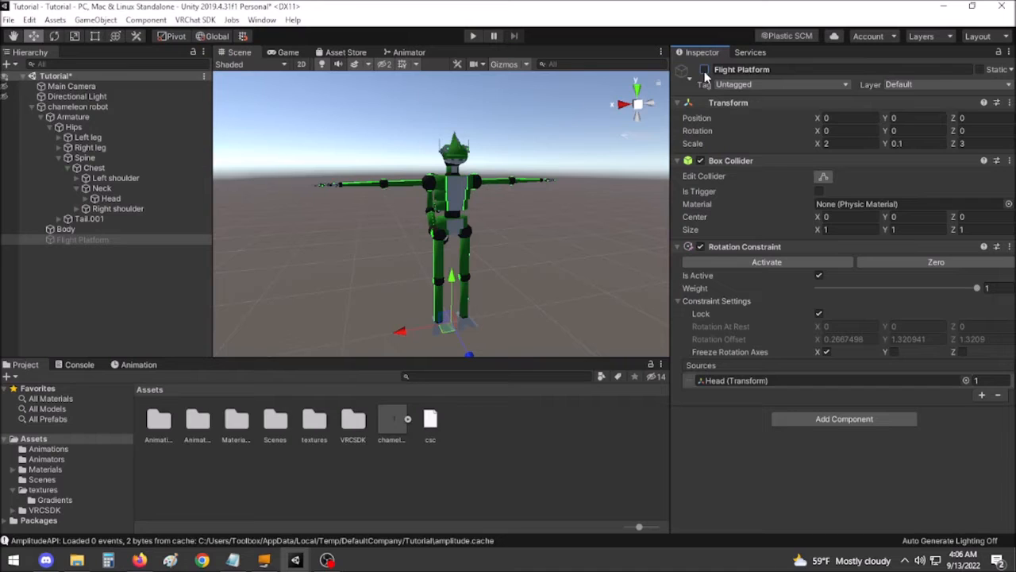
# Create a new animation clip named "Flight" in the Animations folder.
pyautogui.click(163, 427)
pyautogui.doubleClick(176, 425)
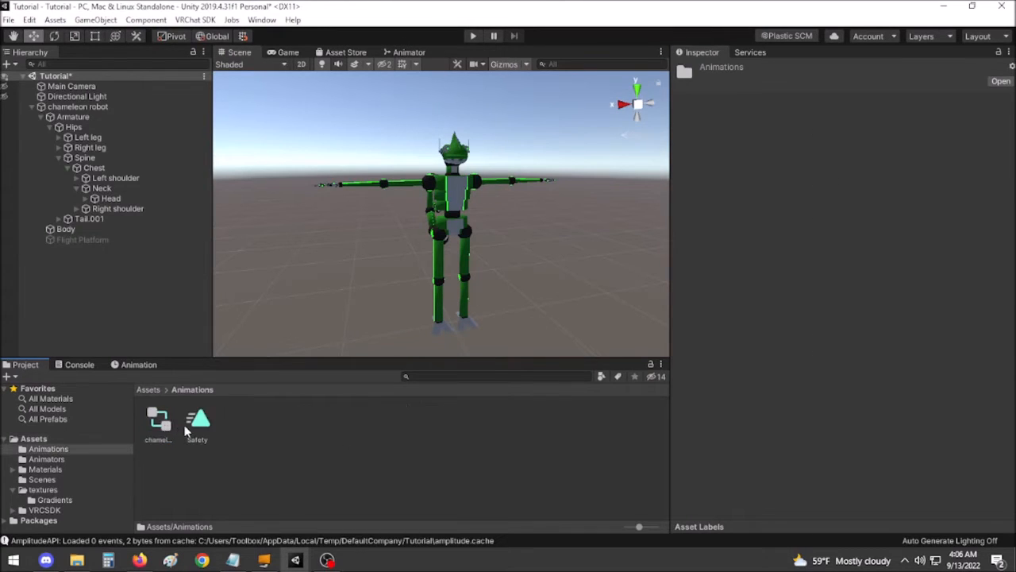
pyautogui.rightClick(271, 429)
pyautogui.moveTo(374, 119)
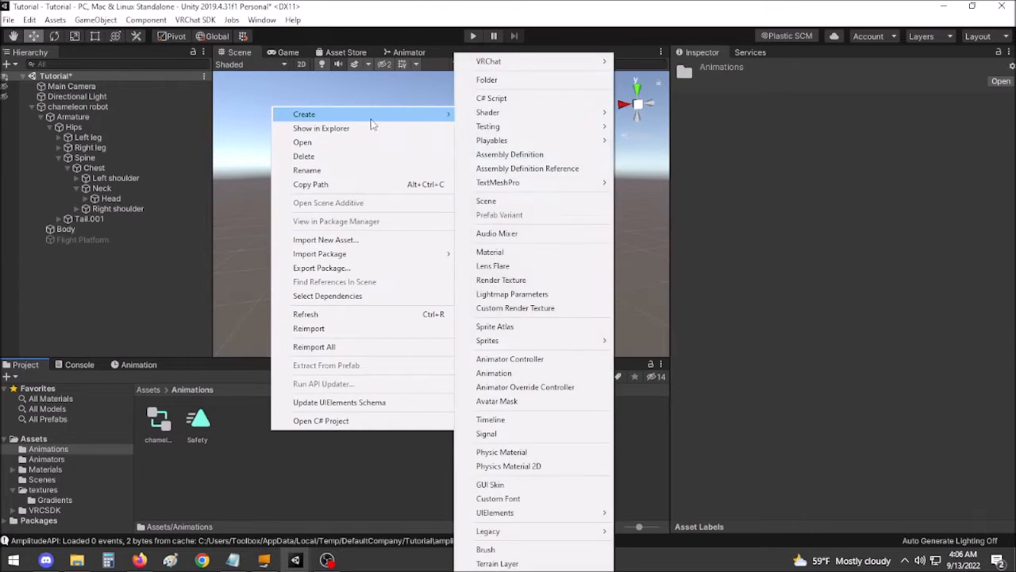
pyautogui.click(550, 376)
pyautogui.write('Flight')
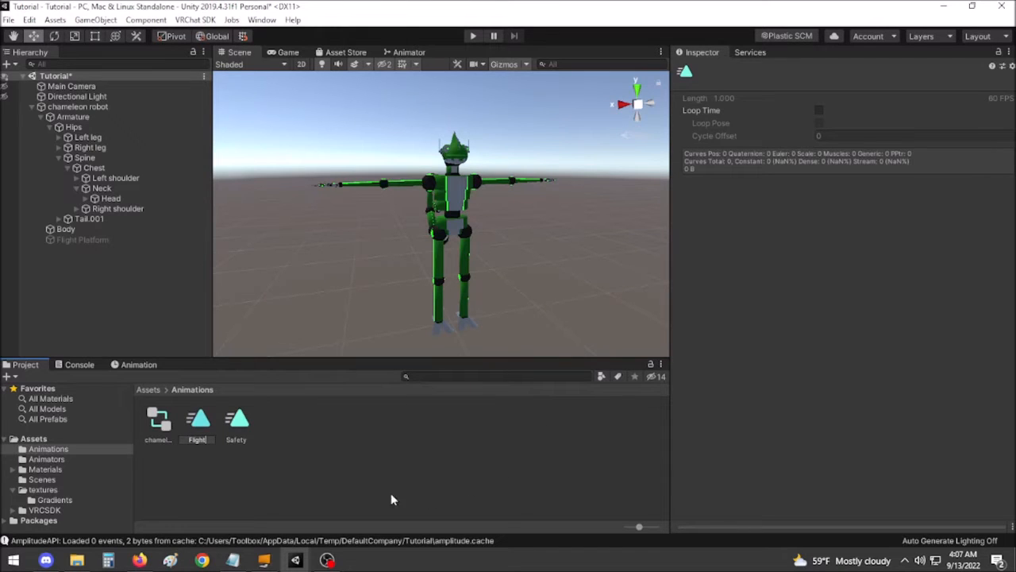
pyautogui.press('Return')
# Open the Flight clip in the Animation window and dock that window beside the Console.
pyautogui.moveTo(99, 141); pyautogui.dragTo(92, 107)
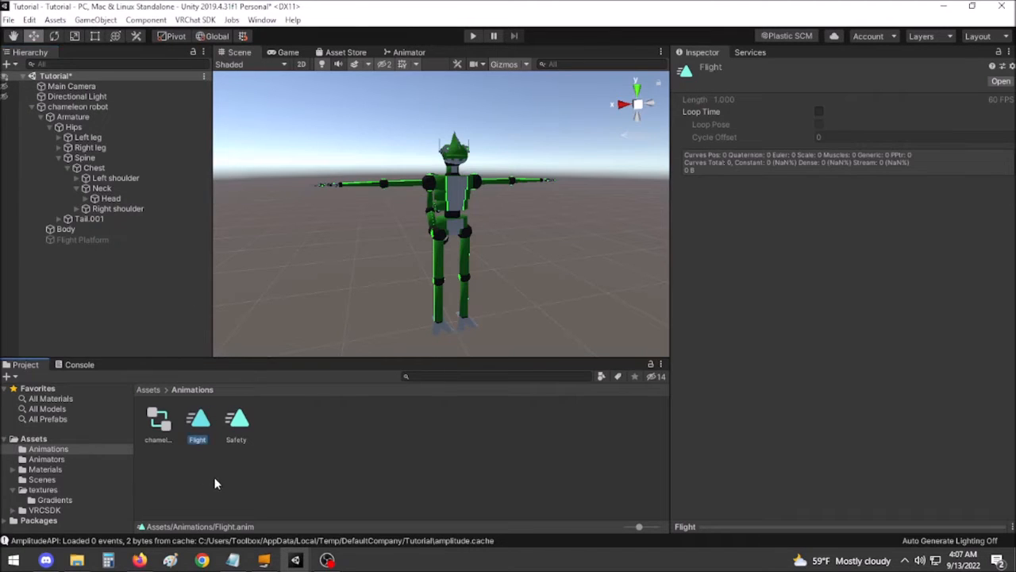
pyautogui.doubleClick(201, 425)
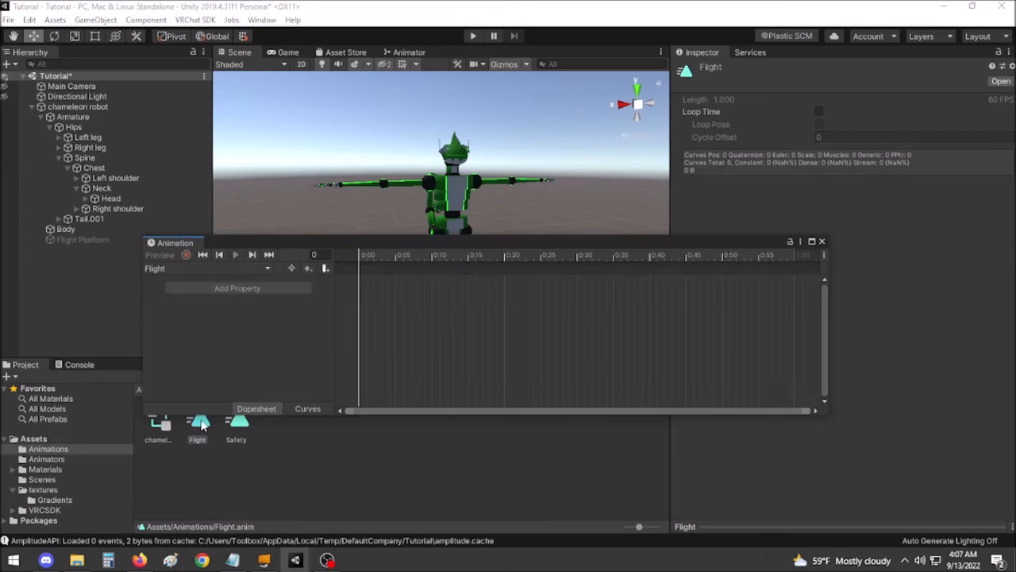
pyautogui.moveTo(188, 244); pyautogui.dragTo(122, 378)
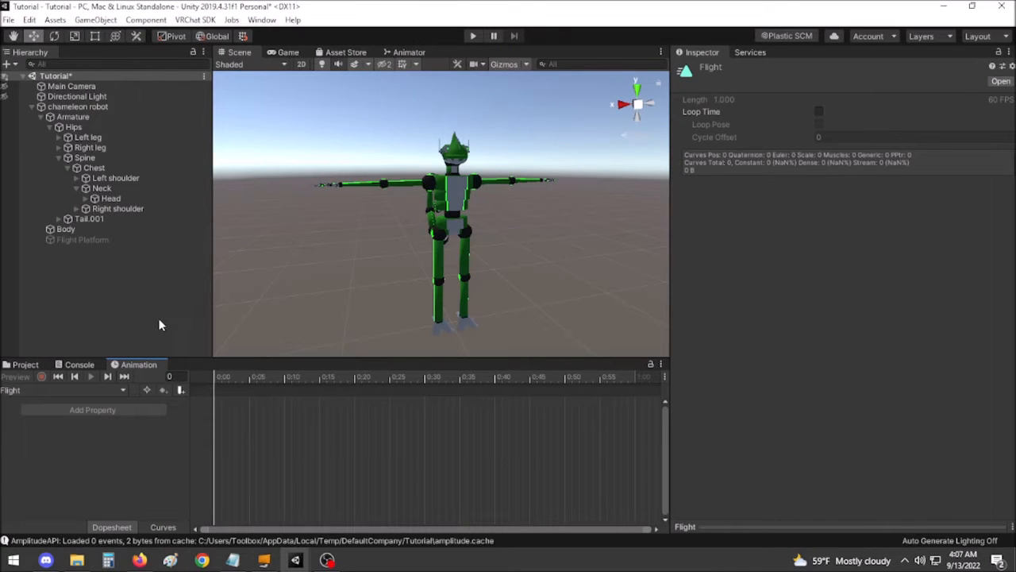
# Start recording the Flight clip on the chameleon robot and key the Flight Platform object as active at frame 0.
pyautogui.click(80, 108)
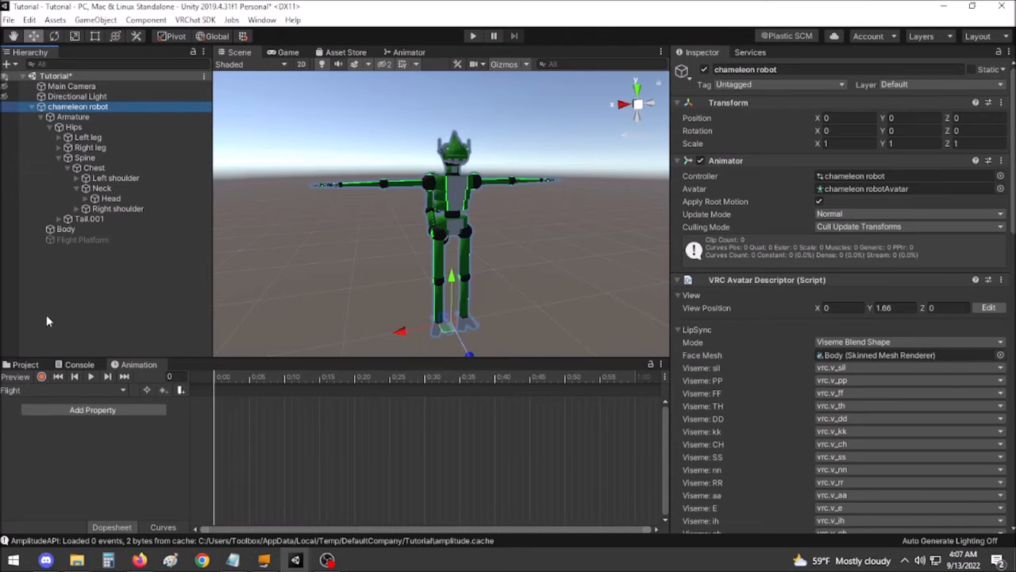
pyautogui.click(67, 390)
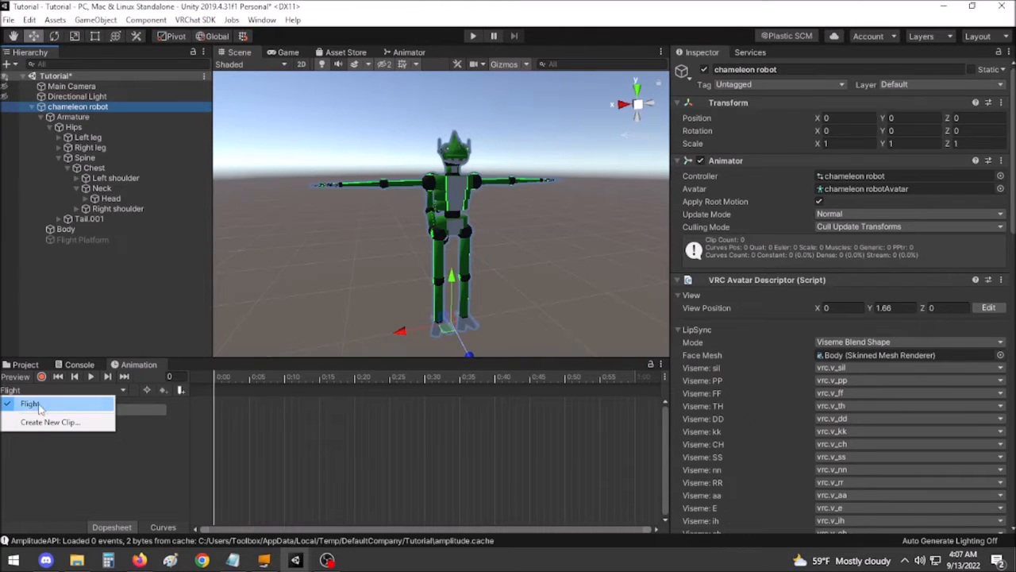
pyautogui.click(38, 403)
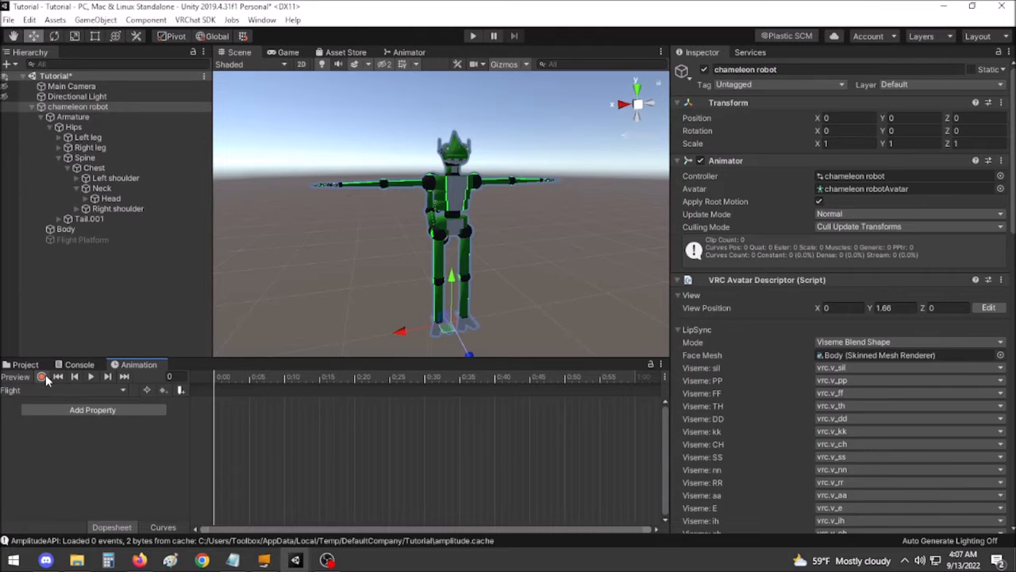
pyautogui.click(43, 377)
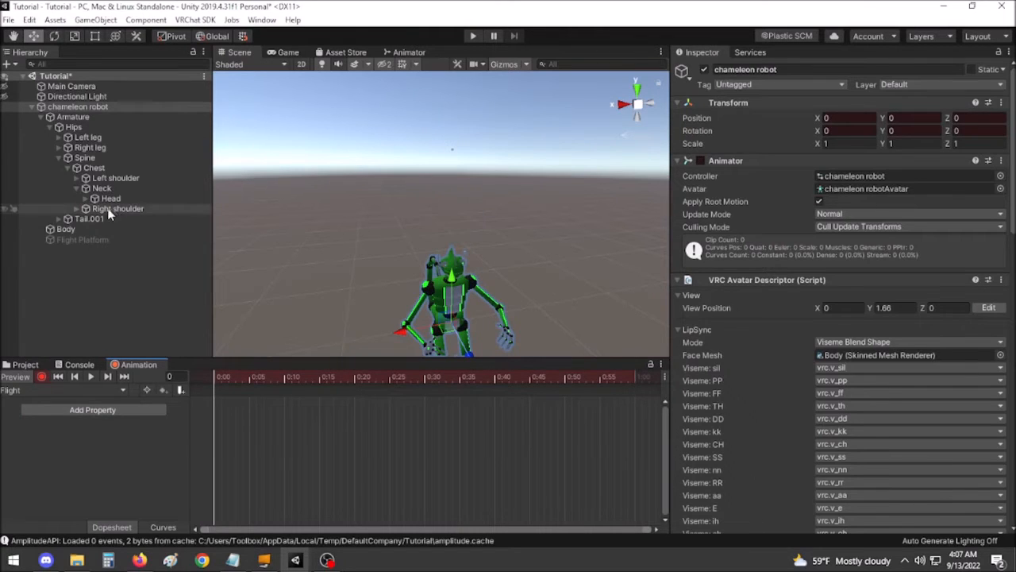
pyautogui.click(92, 240)
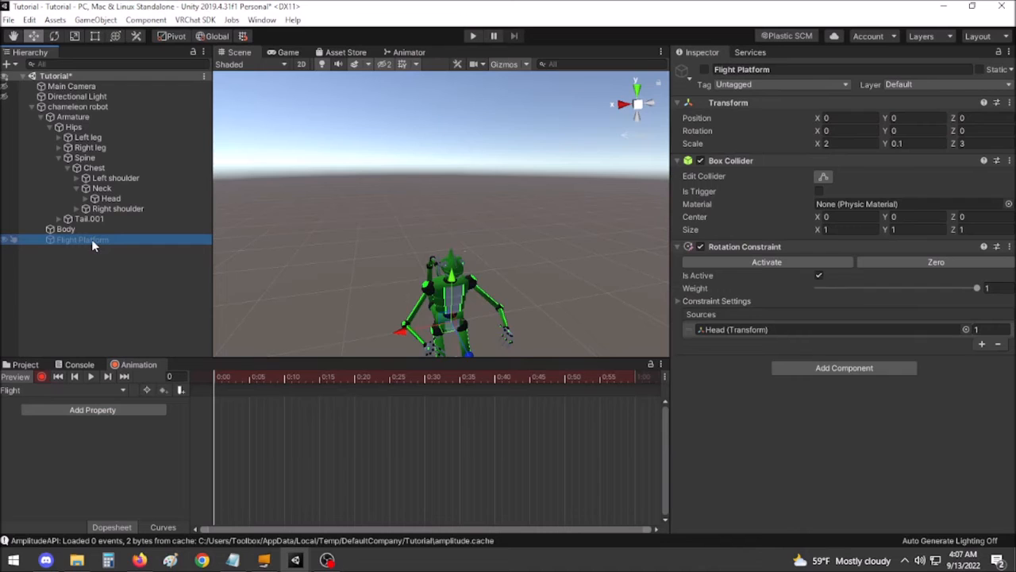
pyautogui.click(705, 70)
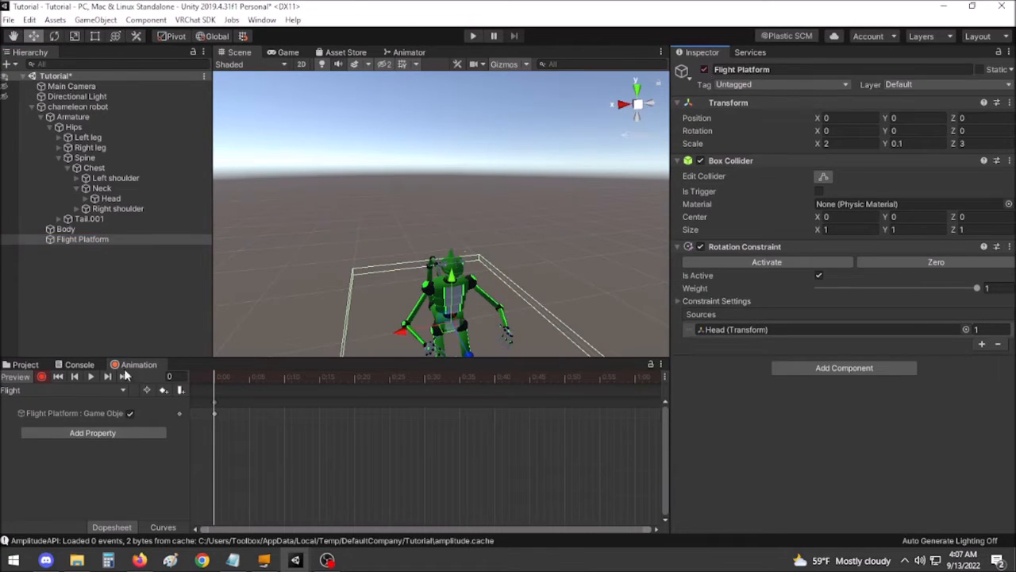
# Stop recording and previewing the Flight clip and open the FX controller assigned in the chameleon robot's playable layers.
pyautogui.click(10, 379)
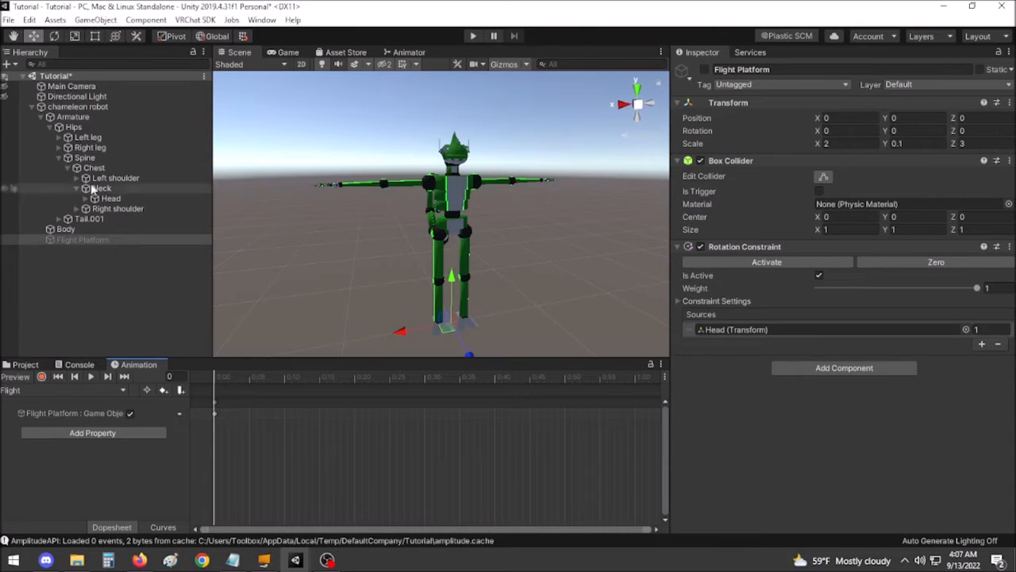
pyautogui.click(77, 106)
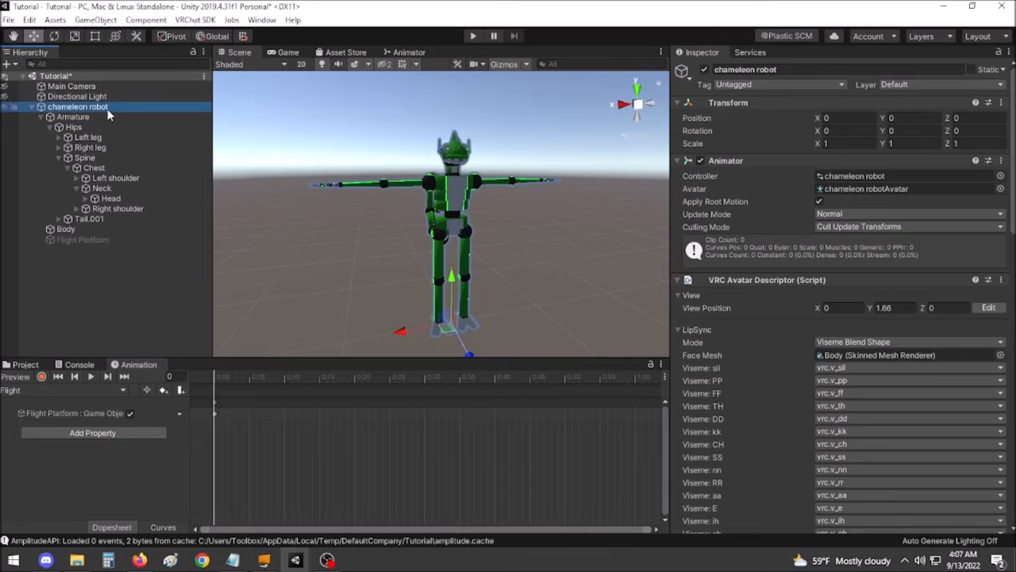
pyautogui.scroll(-15, 817, 262)
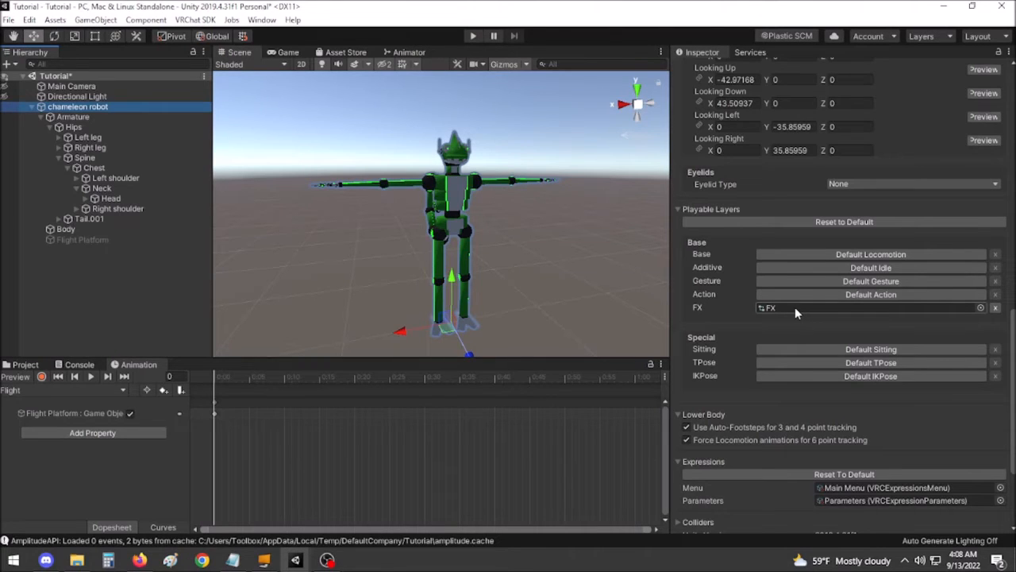
pyautogui.doubleClick(794, 308)
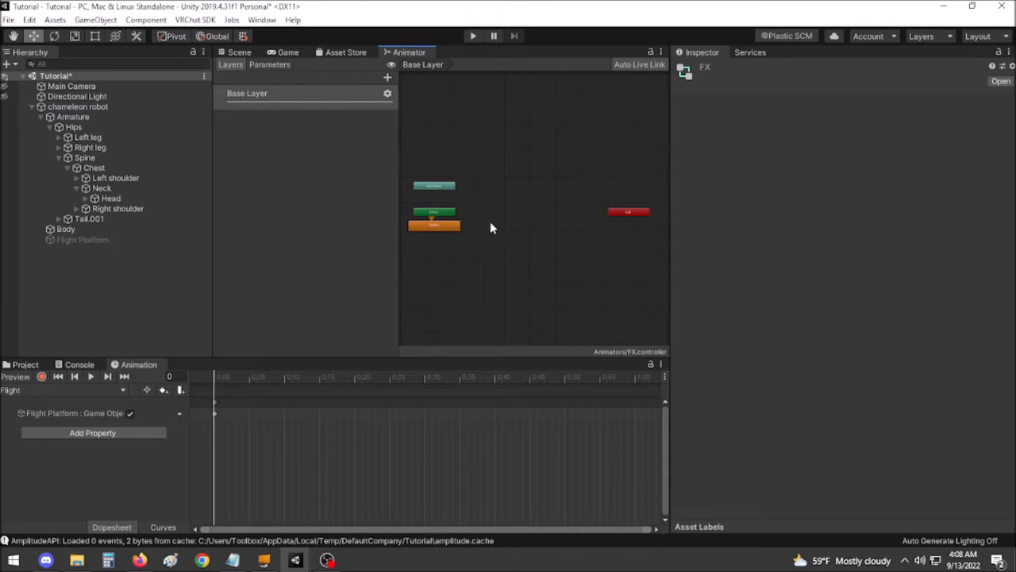
# Add a Bool parameter named "Flight" to the FX controller.
pyautogui.click(276, 66)
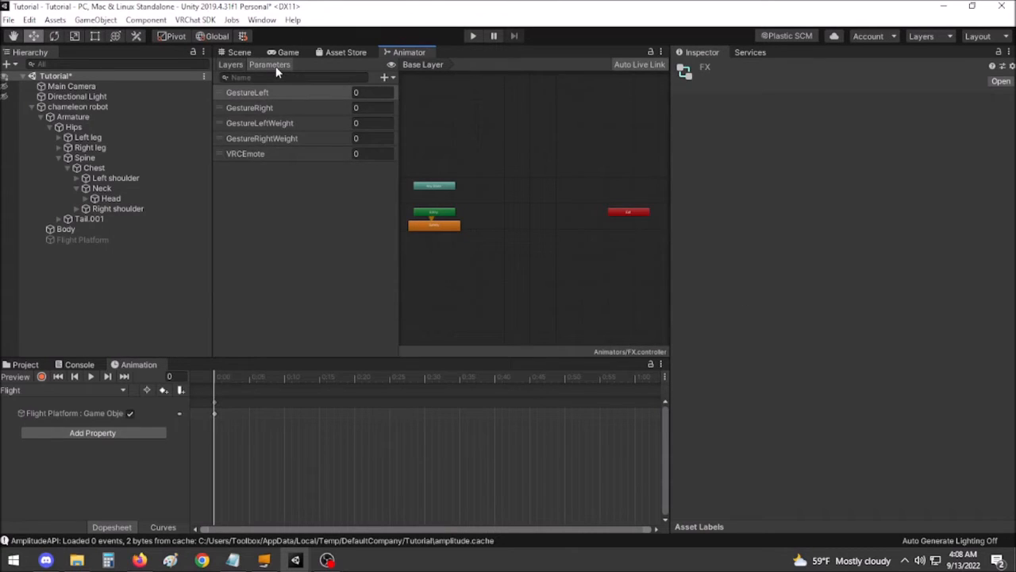
pyautogui.click(395, 78)
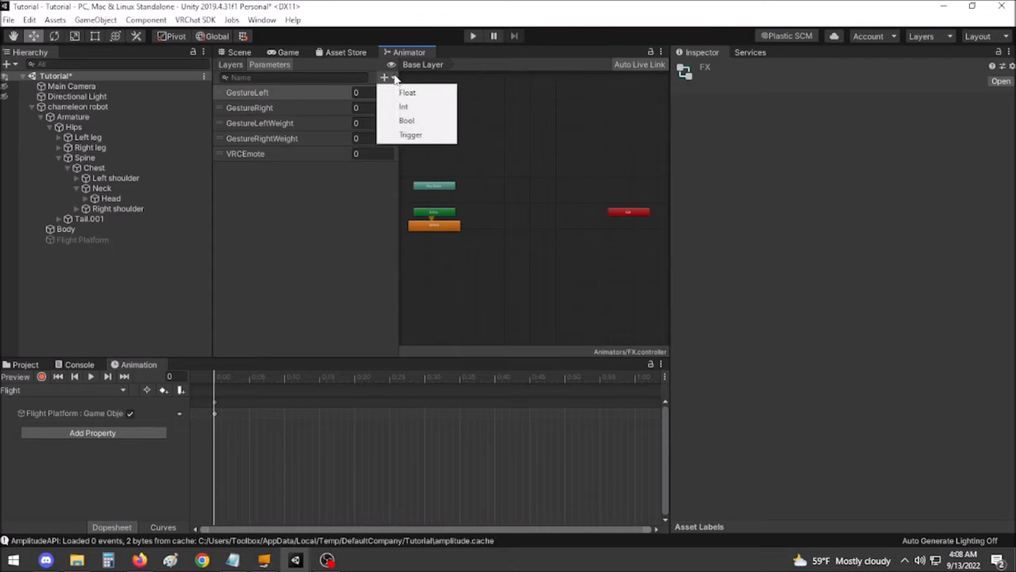
pyautogui.click(419, 122)
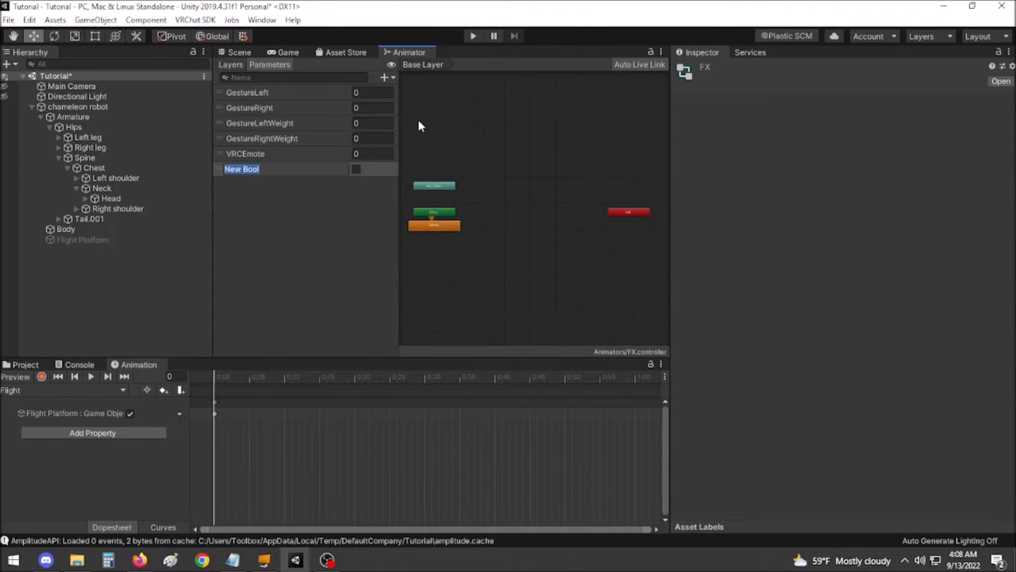
pyautogui.write('Flight')
# Add a layer named "Flight" to the FX controller and set its weight to 1.
pyautogui.click(231, 64)
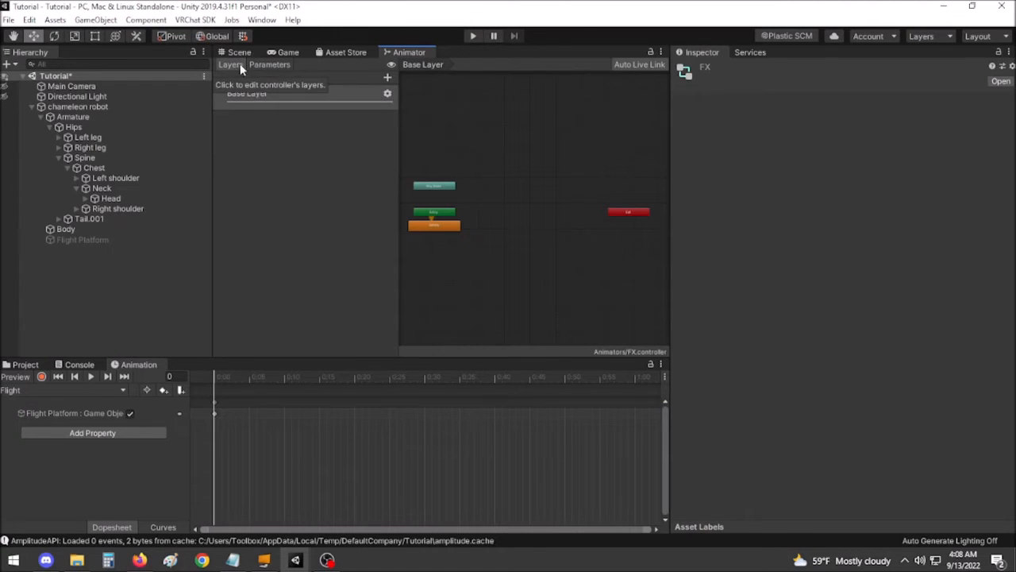
pyautogui.click(387, 77)
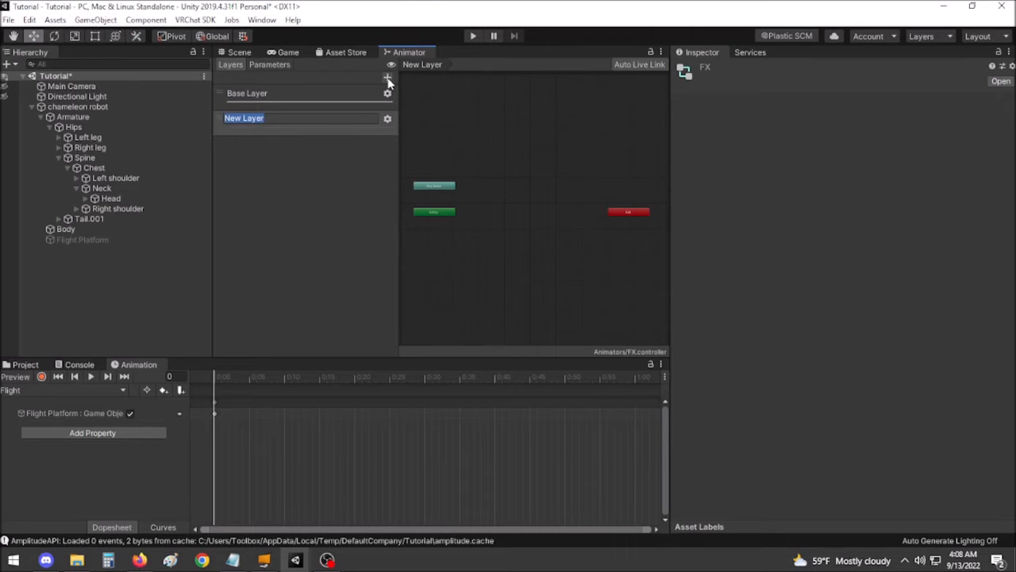
pyautogui.write('Flight')
pyautogui.press('Return')
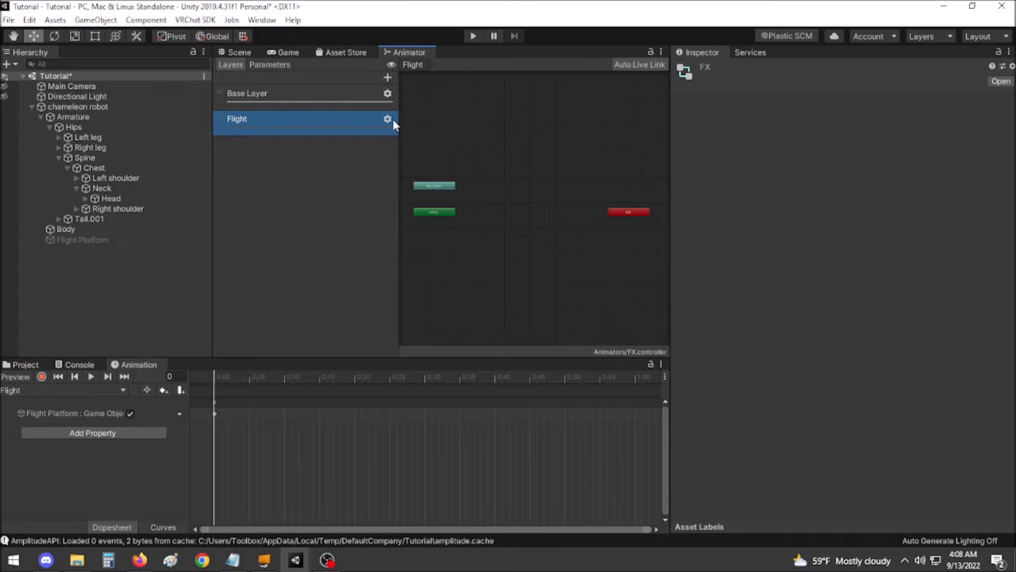
pyautogui.click(388, 120)
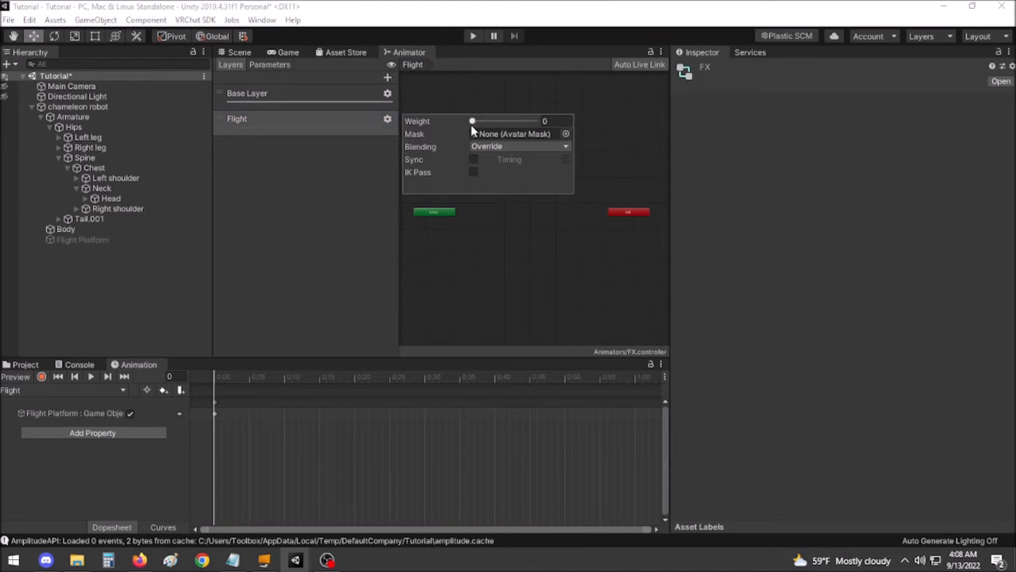
pyautogui.moveTo(473, 122); pyautogui.dragTo(649, 129)
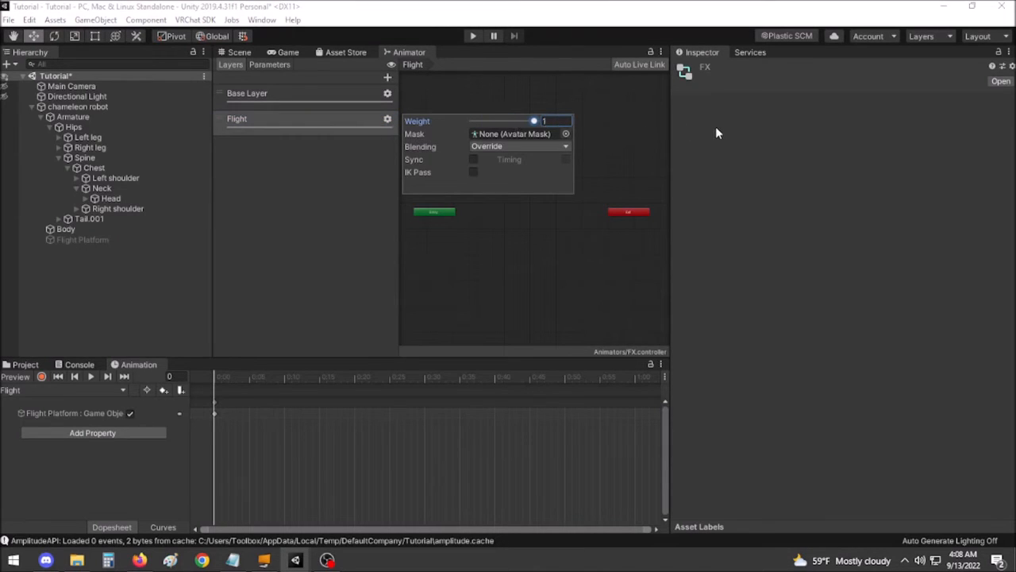
pyautogui.click(340, 188)
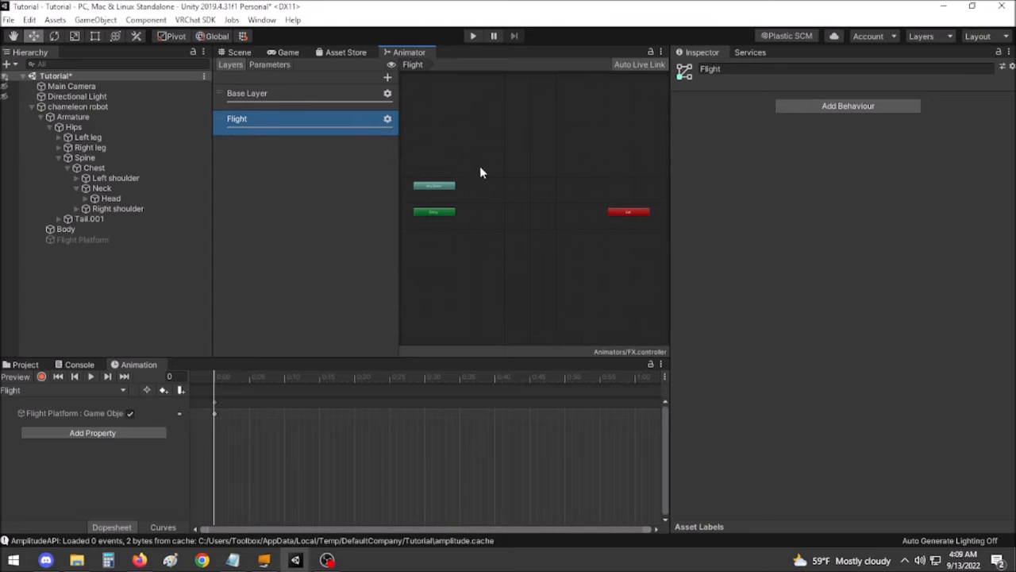
# Create an empty state in the Flight layer and name it "Off".
pyautogui.rightClick(490, 204)
pyautogui.moveTo(540, 211)
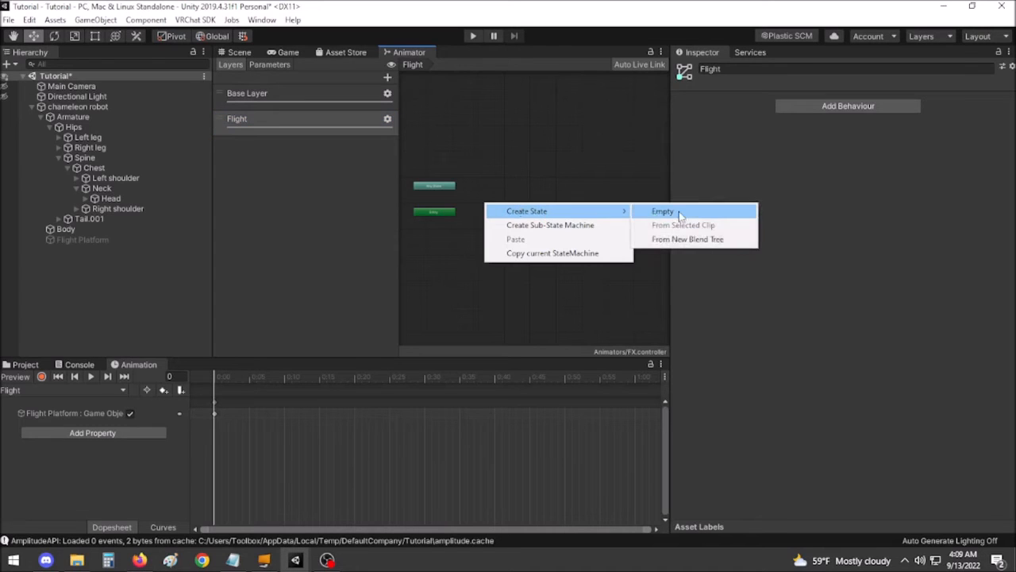
pyautogui.click(683, 216)
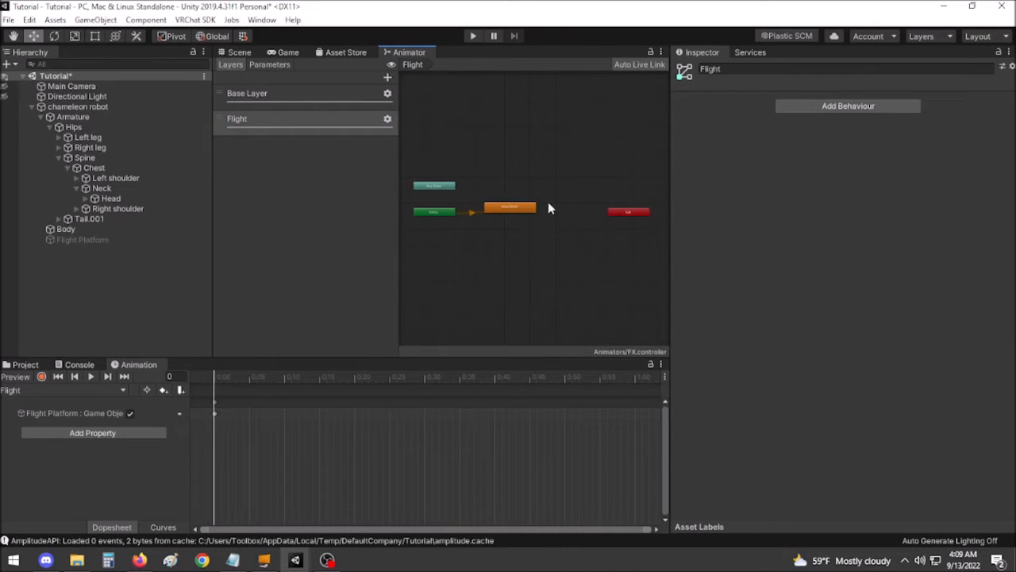
pyautogui.moveTo(519, 209)
pyautogui.mouseDown()
pyautogui.moveTo(502, 213)
pyautogui.moveTo(519, 209)
pyautogui.mouseUp()
pyautogui.click(804, 70)
pyautogui.write('Off')
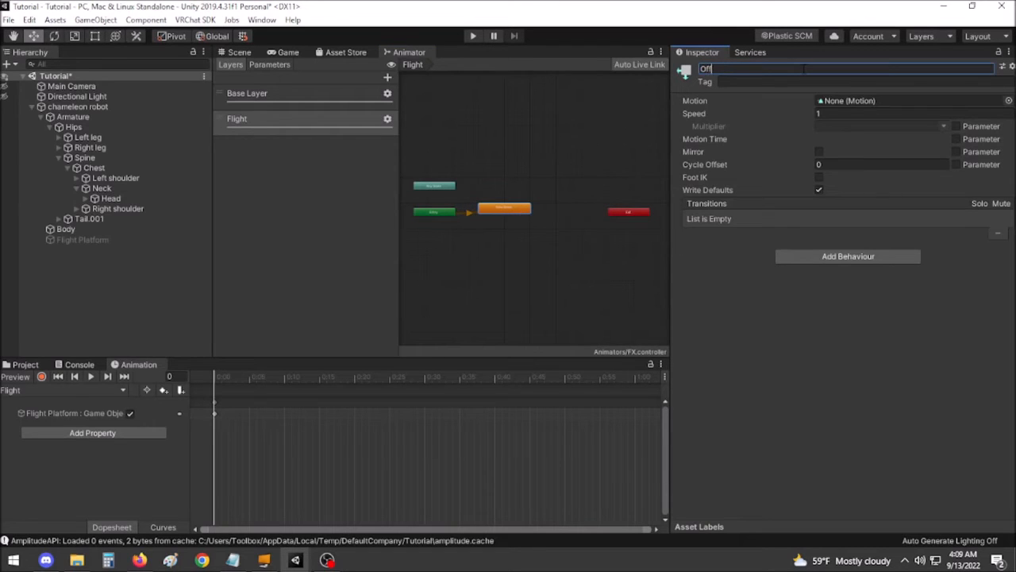
pyautogui.click(691, 238)
# Create a second empty state below Off in the Flight layer and name it "On".
pyautogui.rightClick(482, 228)
pyautogui.moveTo(517, 230)
pyautogui.click(604, 229)
pyautogui.scroll(3, 485, 208)
pyautogui.click(758, 68)
pyautogui.write('On')
pyautogui.click(737, 251)
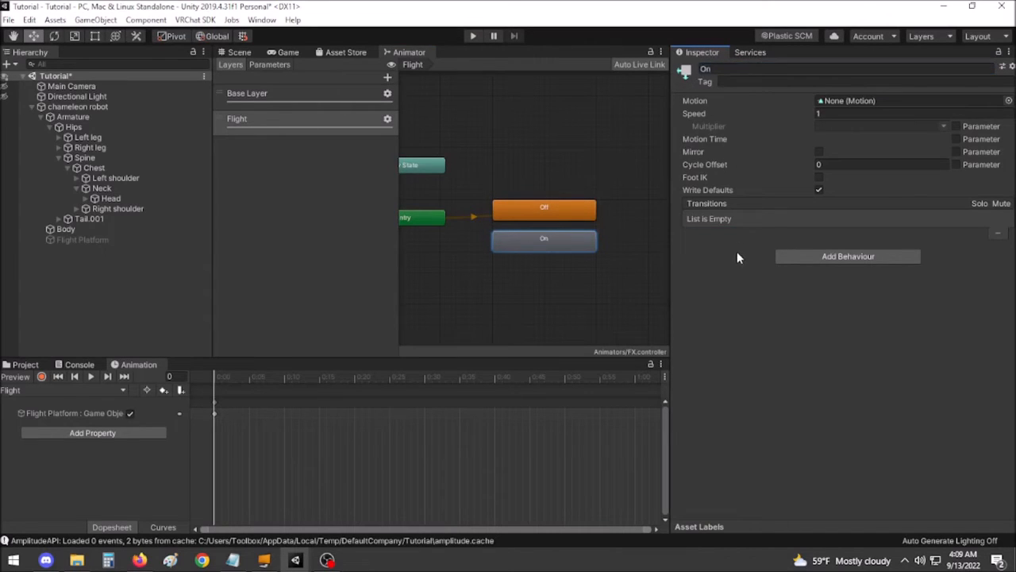
# Assign the Flight animation clip as the On state's motion.
pyautogui.click(1010, 102)
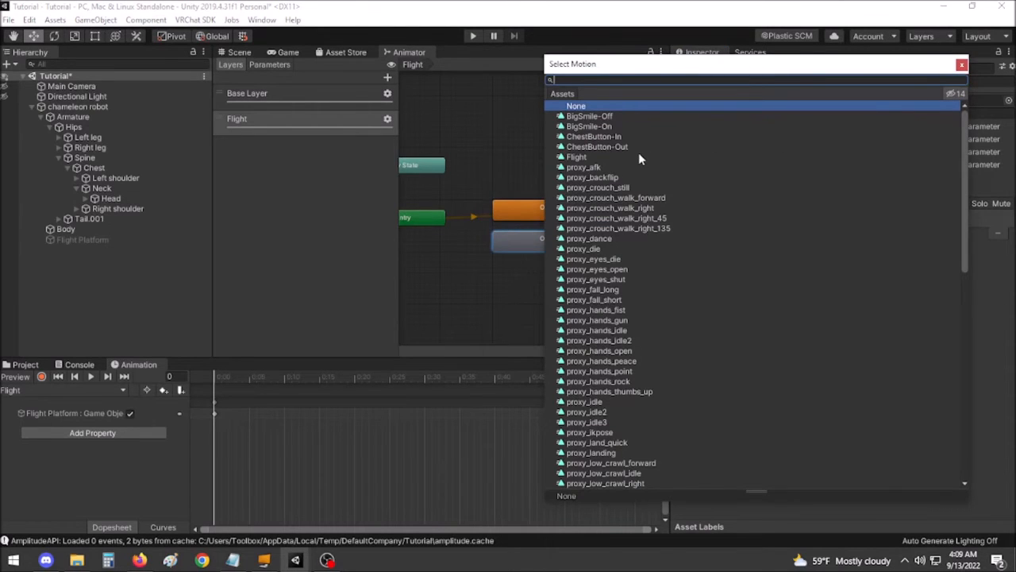
pyautogui.write('flight')
pyautogui.doubleClick(582, 120)
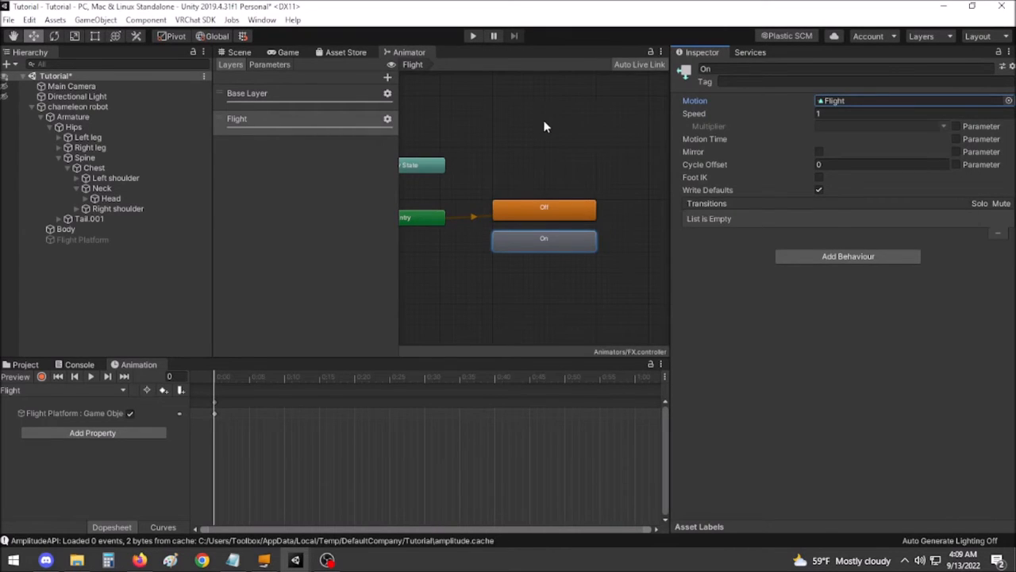
# Make transitions in both directions between the Off and On states.
pyautogui.click(536, 208)
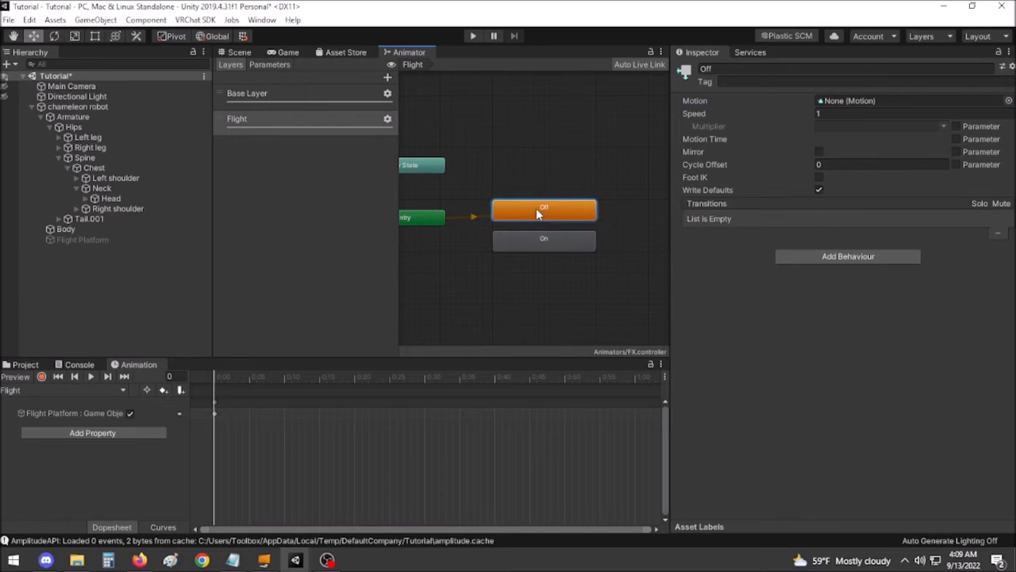
pyautogui.rightClick(543, 213)
pyautogui.click(583, 218)
pyautogui.click(541, 248)
pyautogui.rightClick(541, 249)
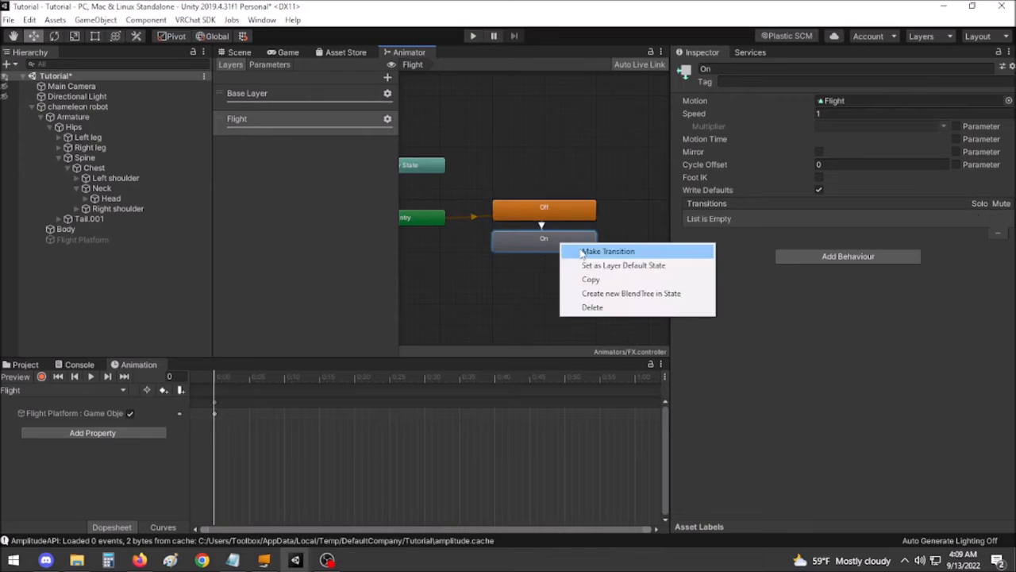
pyautogui.click(608, 251)
pyautogui.click(575, 211)
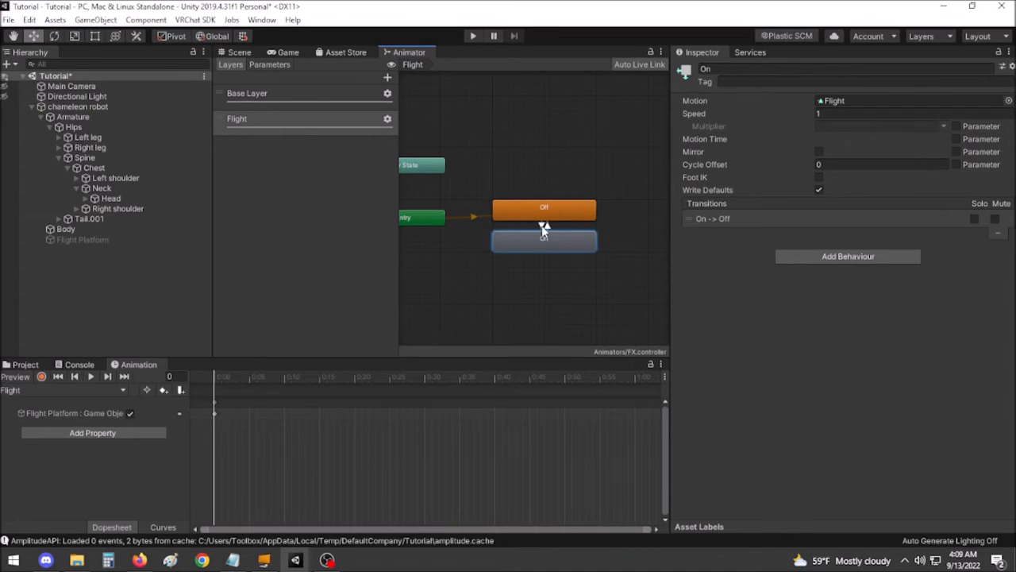
# Turn off Has Exit Time for the Off -> On transition and set its transition duration to 0.
pyautogui.click(543, 230)
pyautogui.click(542, 225)
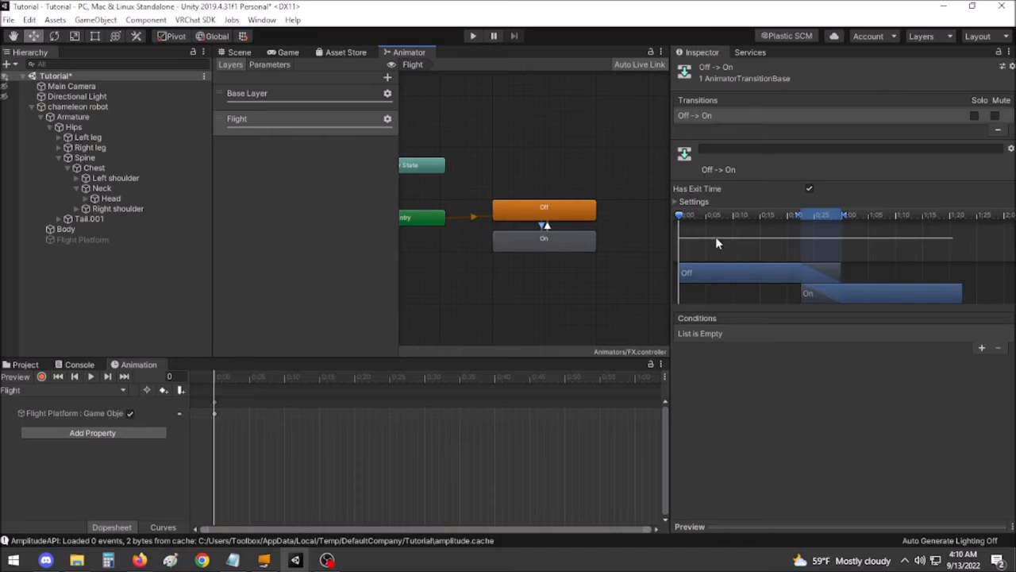
pyautogui.click(708, 203)
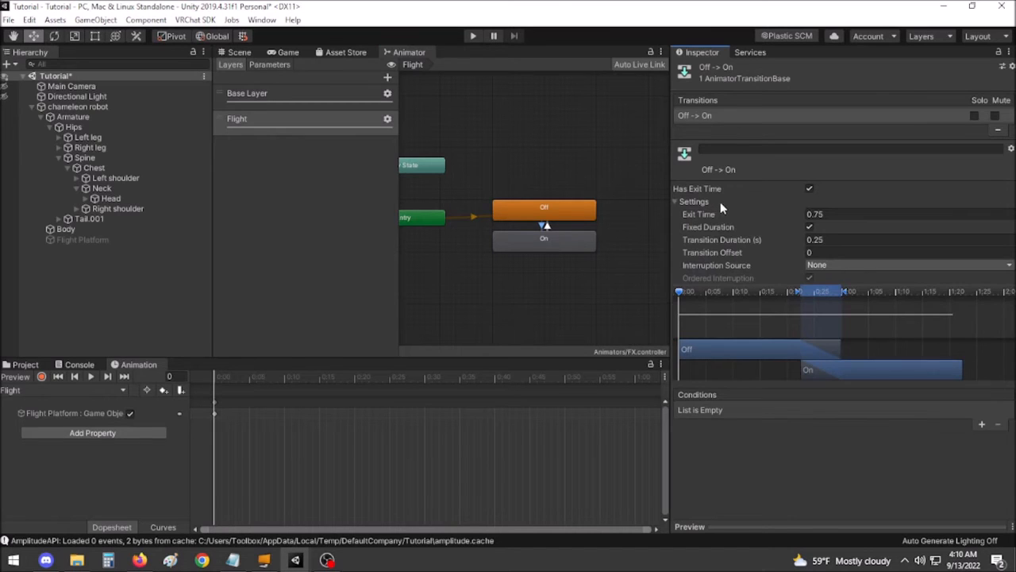
pyautogui.click(810, 189)
pyautogui.press('Tab')
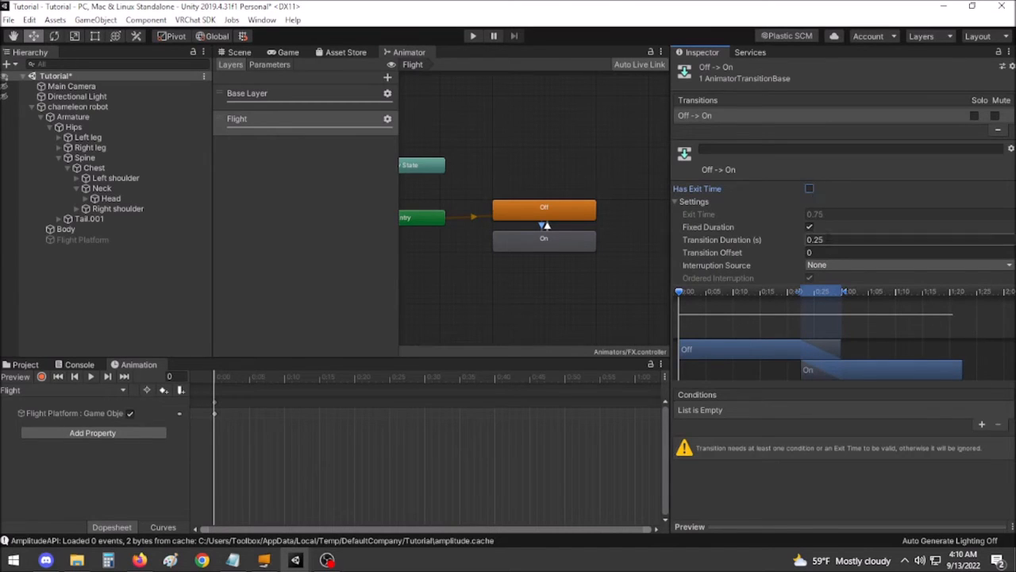
pyautogui.write('0')
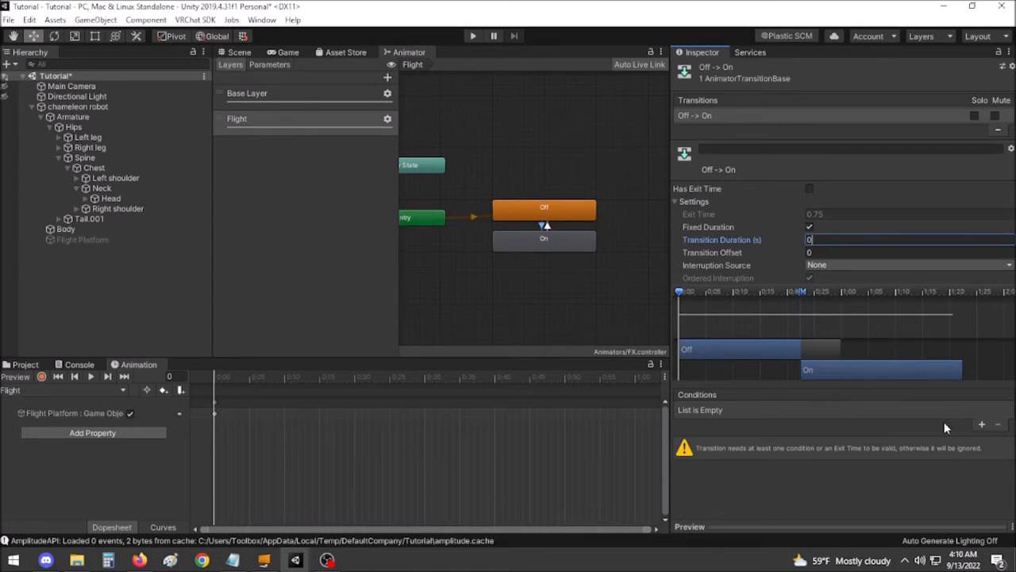
# Add a condition to the Off -> On transition requiring the Flight parameter to be true.
pyautogui.click(983, 424)
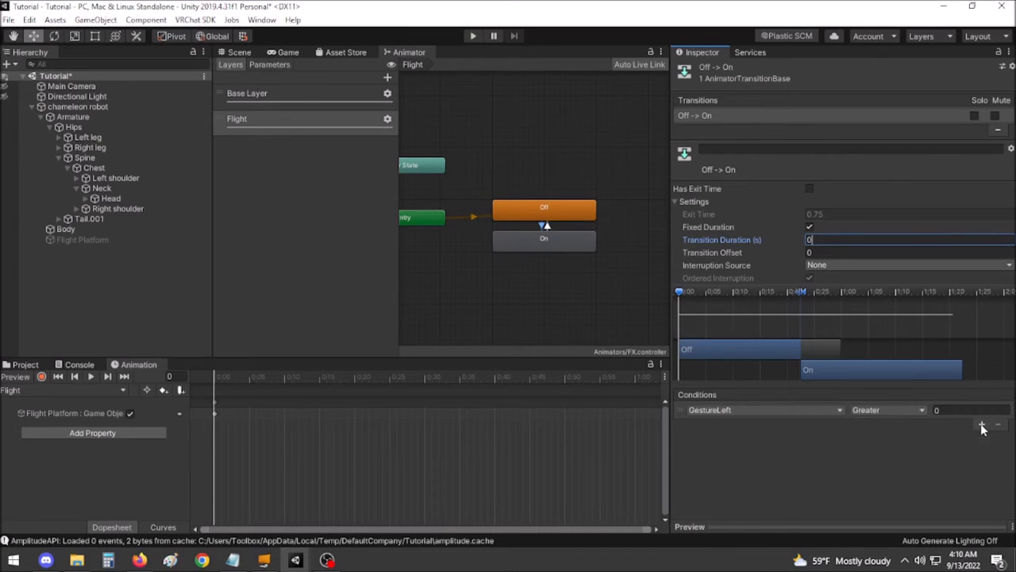
pyautogui.click(831, 410)
pyautogui.scroll(-2, 796, 459)
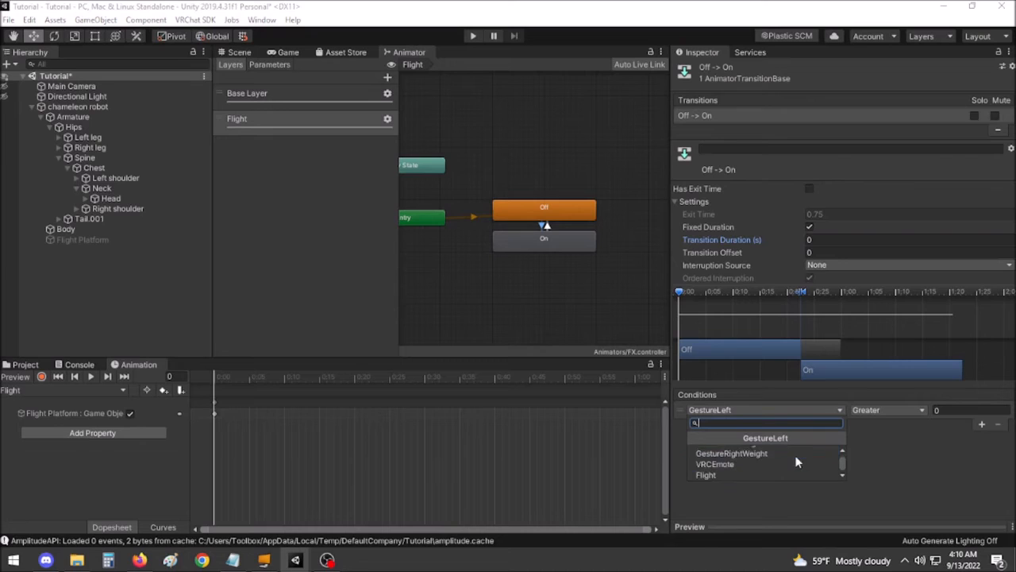
pyautogui.click(736, 474)
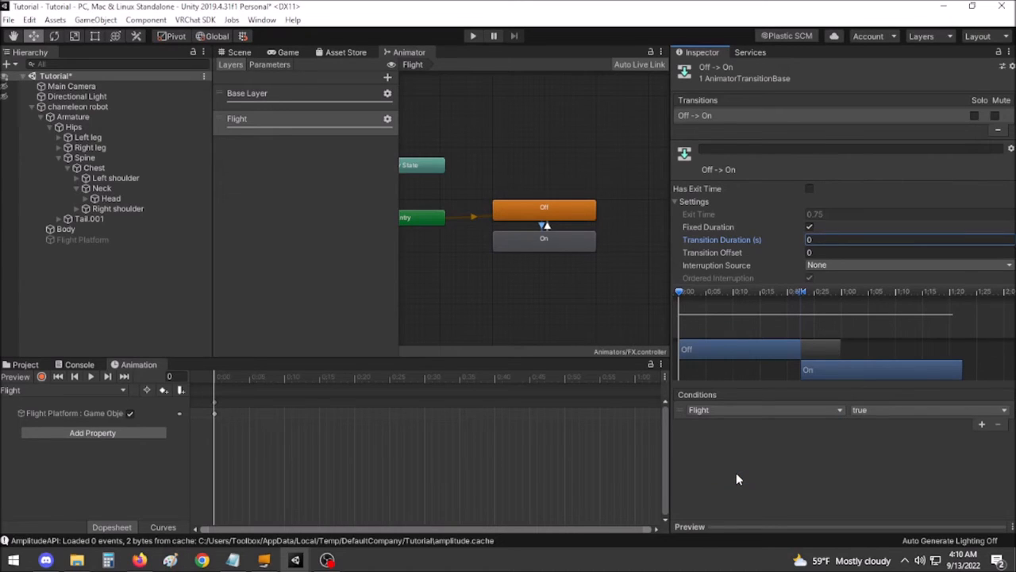
pyautogui.click(924, 417)
pyautogui.click(886, 423)
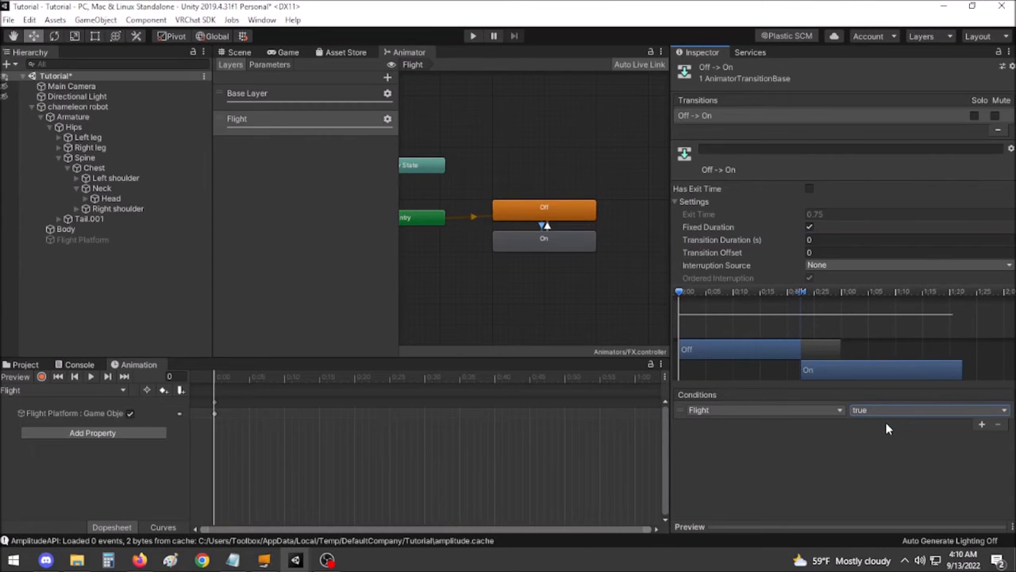
# Copy the Off -> On transition's parameters and paste both settings and conditions onto the On -> Off transition.
pyautogui.rightClick(795, 115)
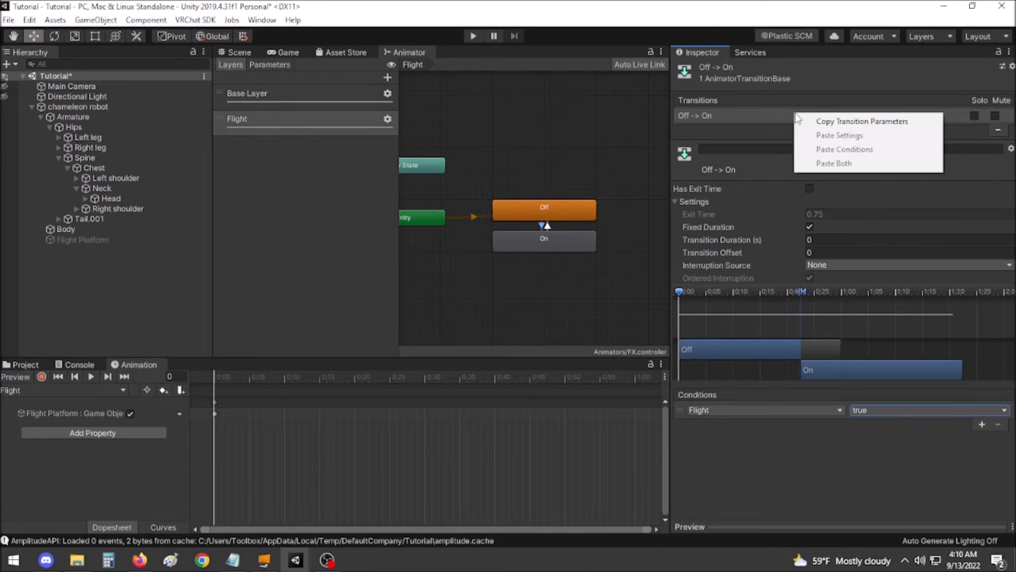
pyautogui.click(827, 123)
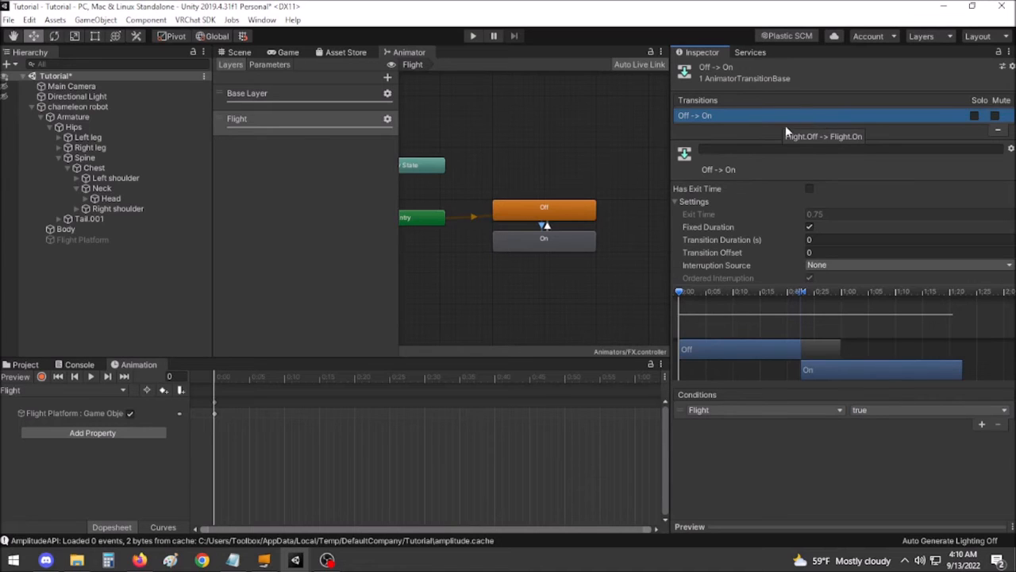
pyautogui.click(548, 228)
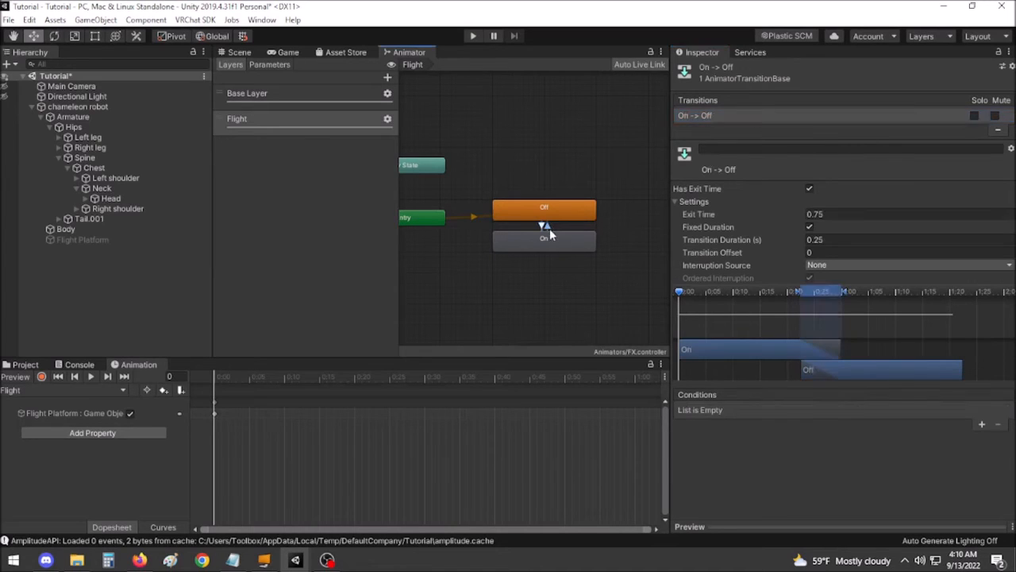
pyautogui.rightClick(779, 116)
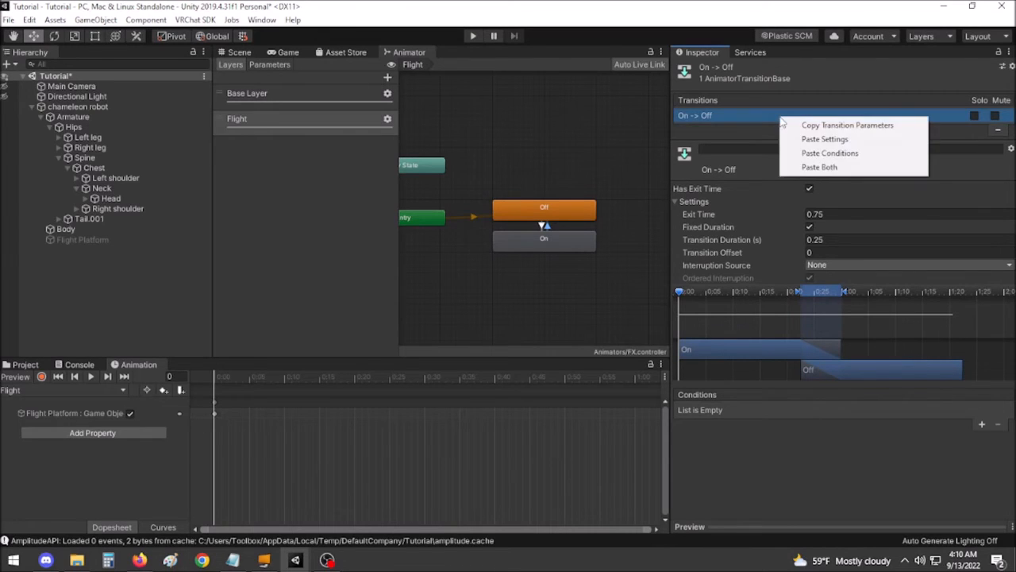
pyautogui.click(819, 167)
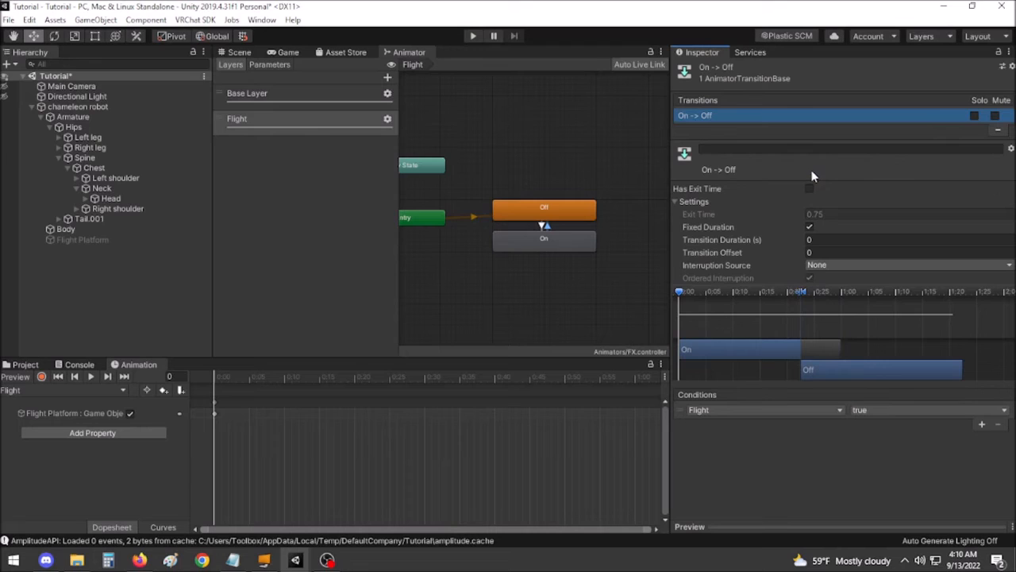
# Set the On -> Off transition's condition to require the Flight parameter to be false.
pyautogui.click(868, 410)
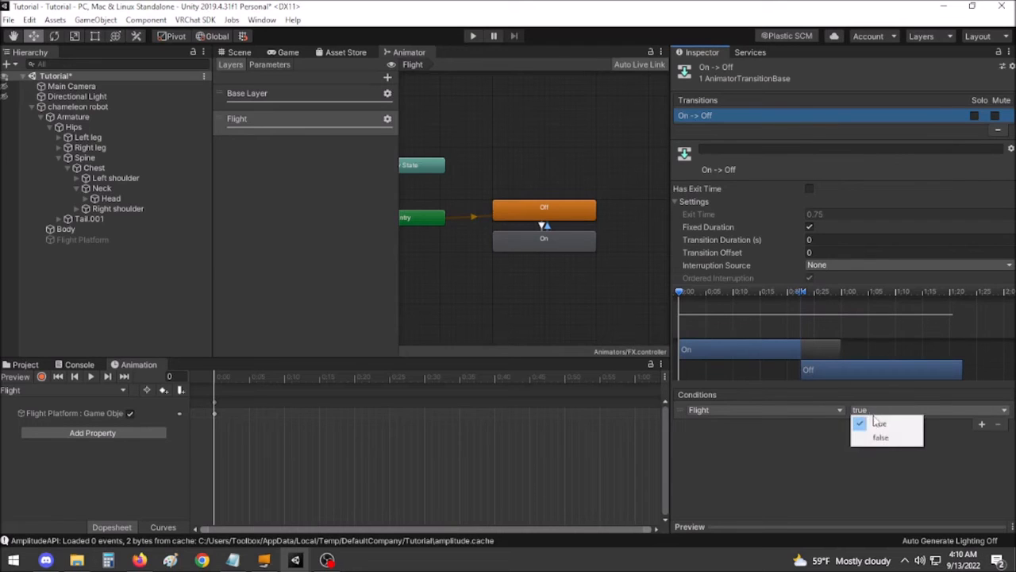
pyautogui.click(882, 439)
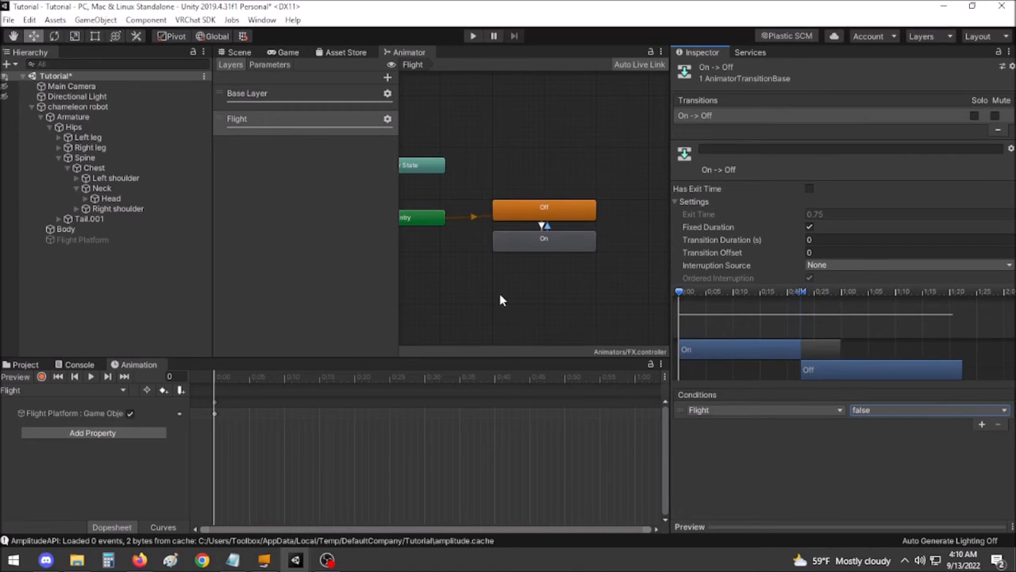
# Add a Bool parameter named Flight to the chameleon robot's VRC expression parameters asset.
pyautogui.click(106, 106)
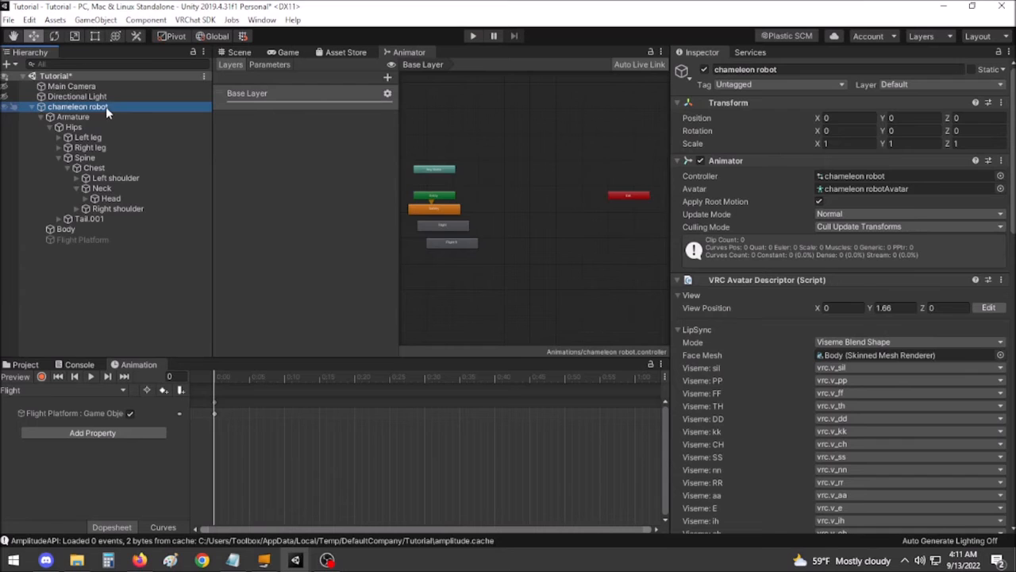
pyautogui.scroll(-10, 820, 237)
pyautogui.scroll(-8, 822, 243)
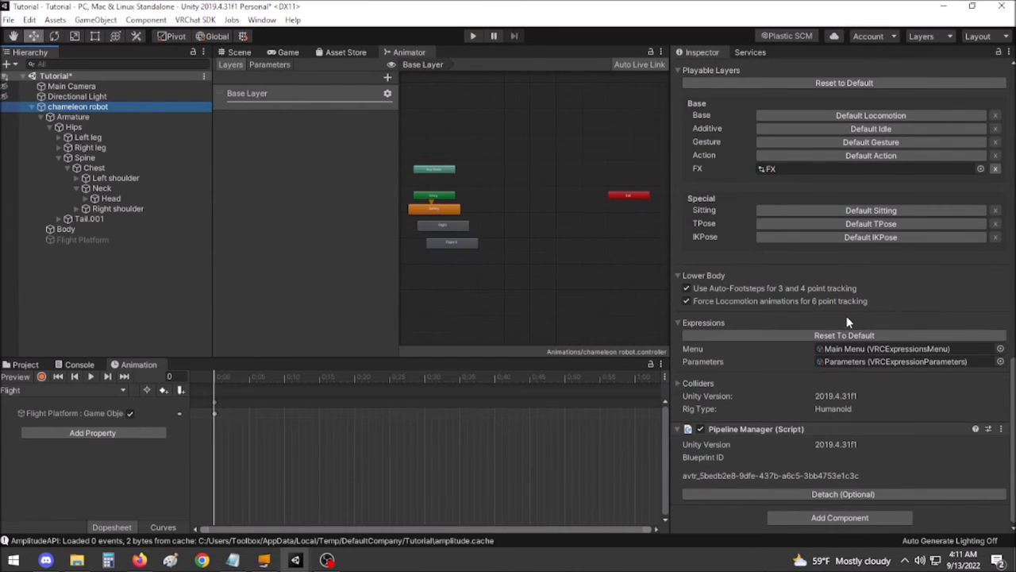
pyautogui.doubleClick(872, 362)
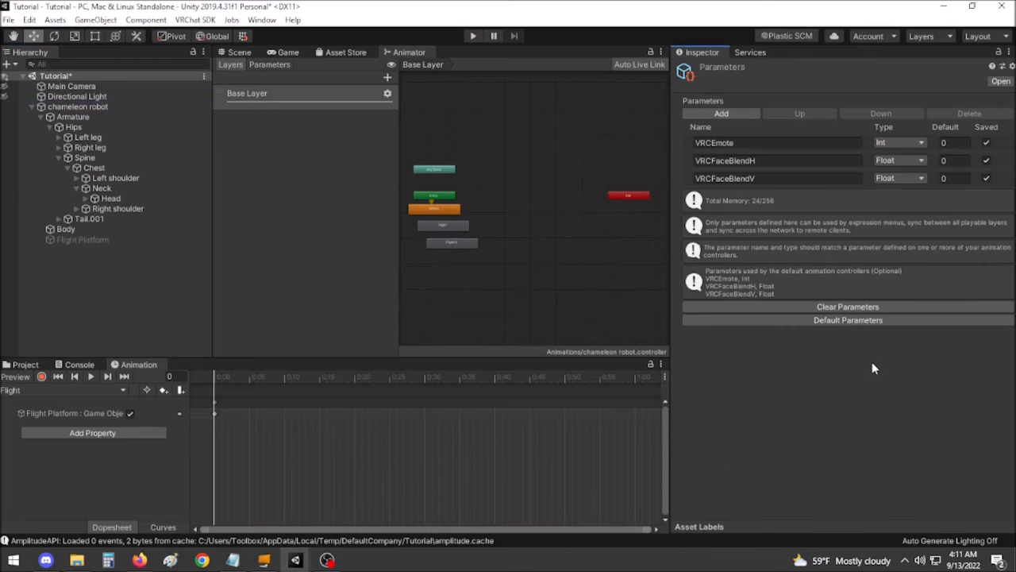
pyautogui.click(718, 115)
pyautogui.click(769, 195)
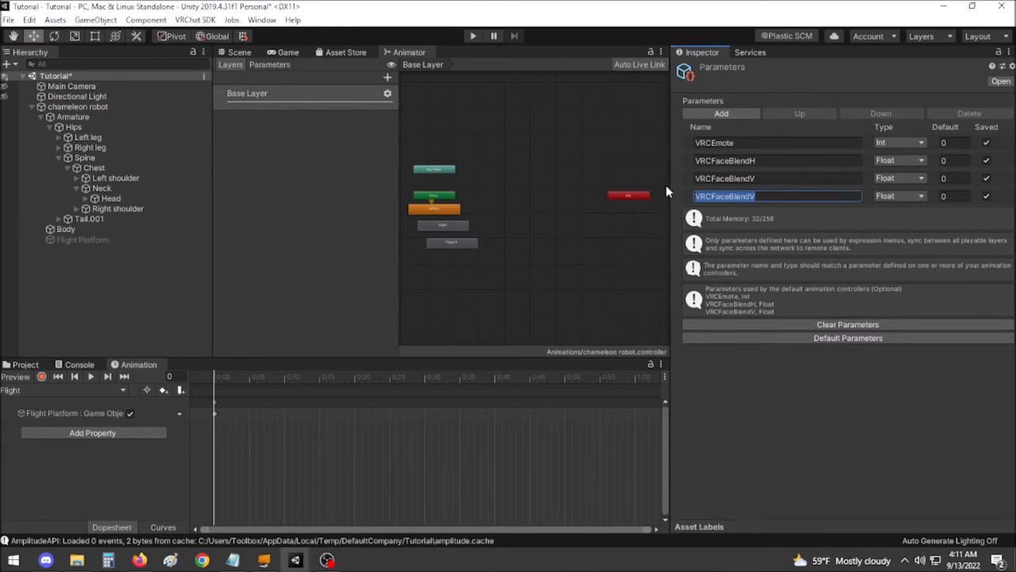
pyautogui.write('Flight')
pyautogui.click(901, 197)
pyautogui.click(902, 239)
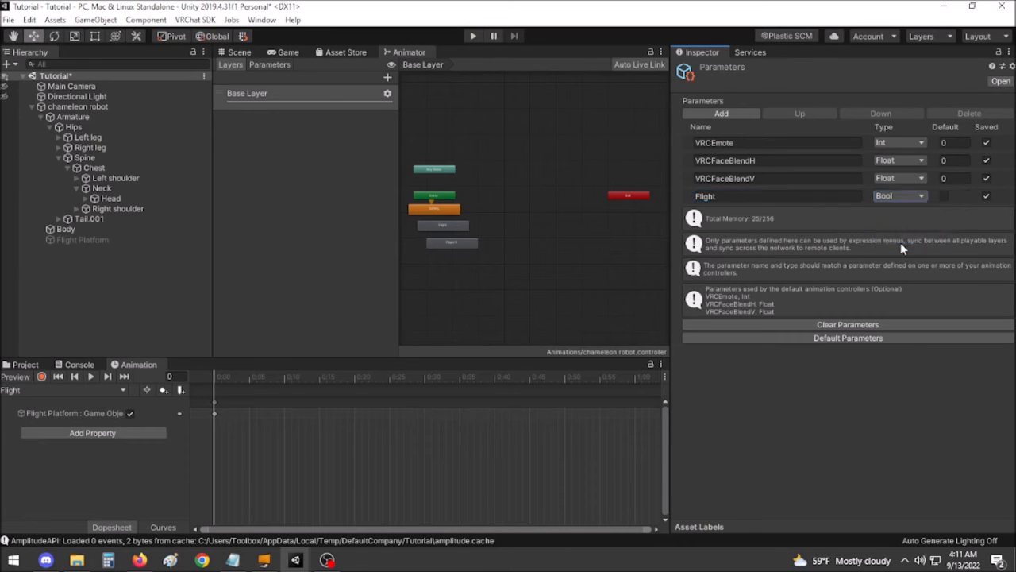
# Add a control named Flight to the chameleon robot's Main Menu expressions asset.
pyautogui.click(108, 108)
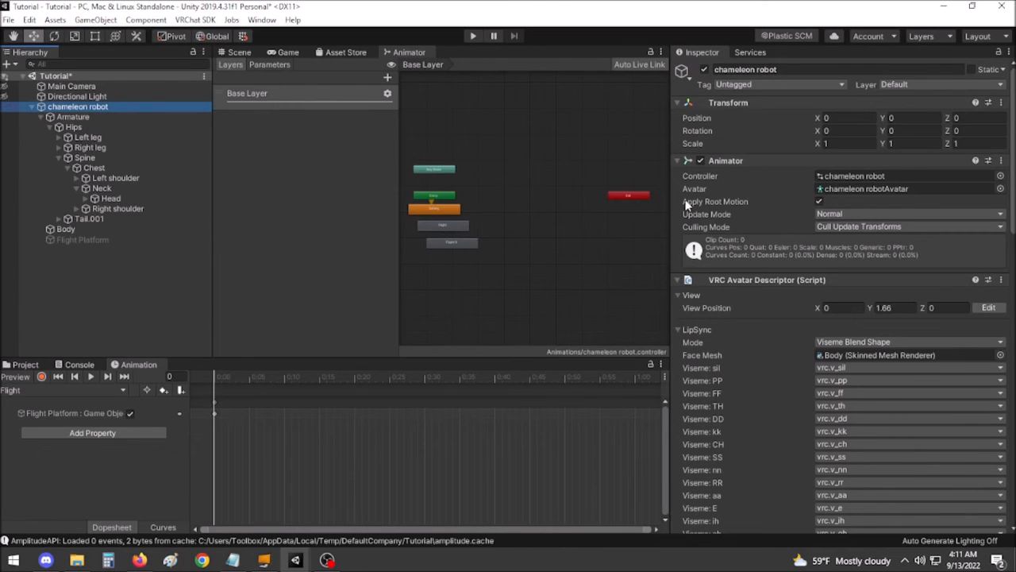
pyautogui.scroll(-15, 845, 233)
pyautogui.scroll(-1, 845, 235)
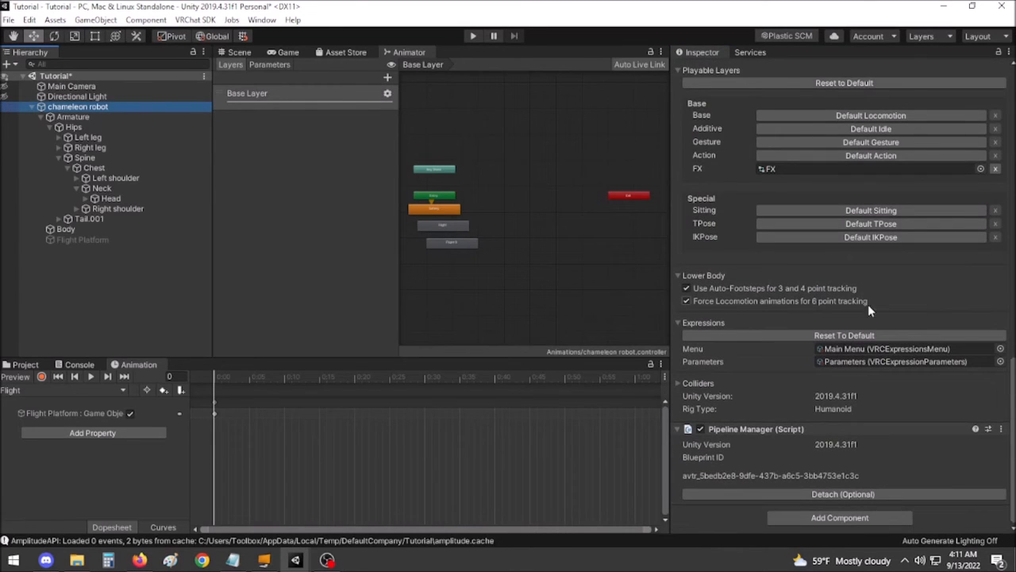
pyautogui.doubleClick(900, 350)
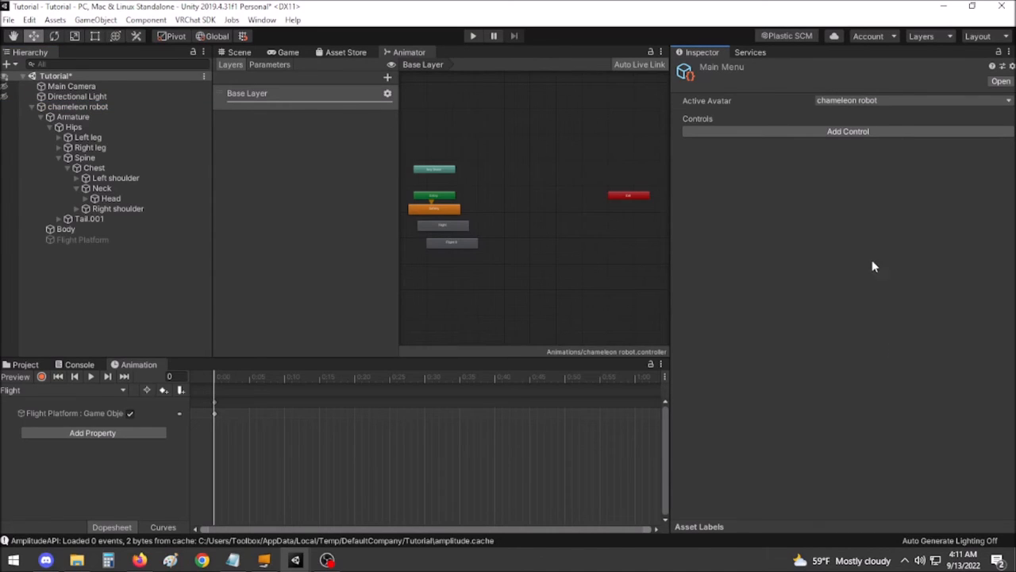
pyautogui.click(858, 133)
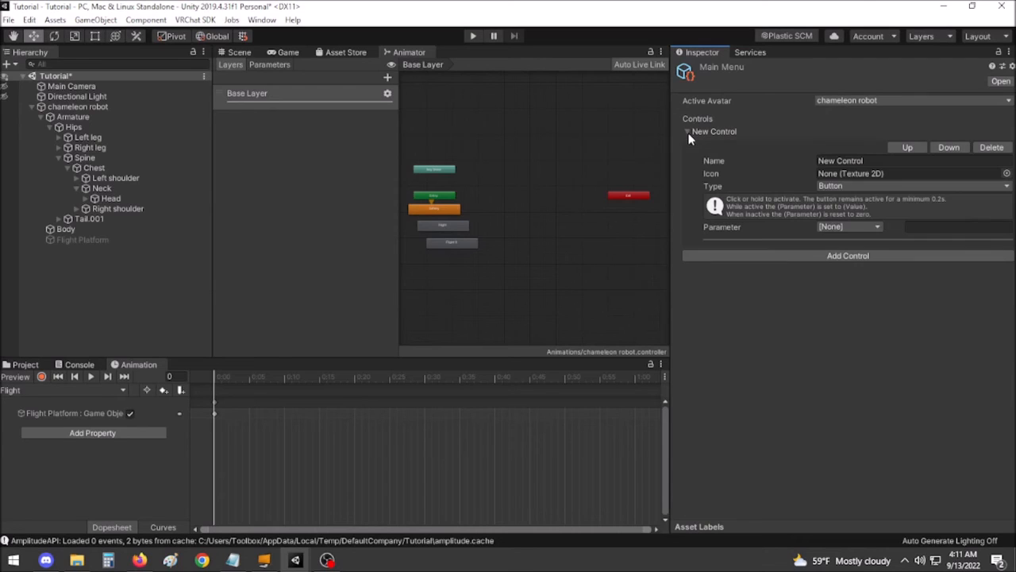
pyautogui.click(889, 161)
pyautogui.write('Flight')
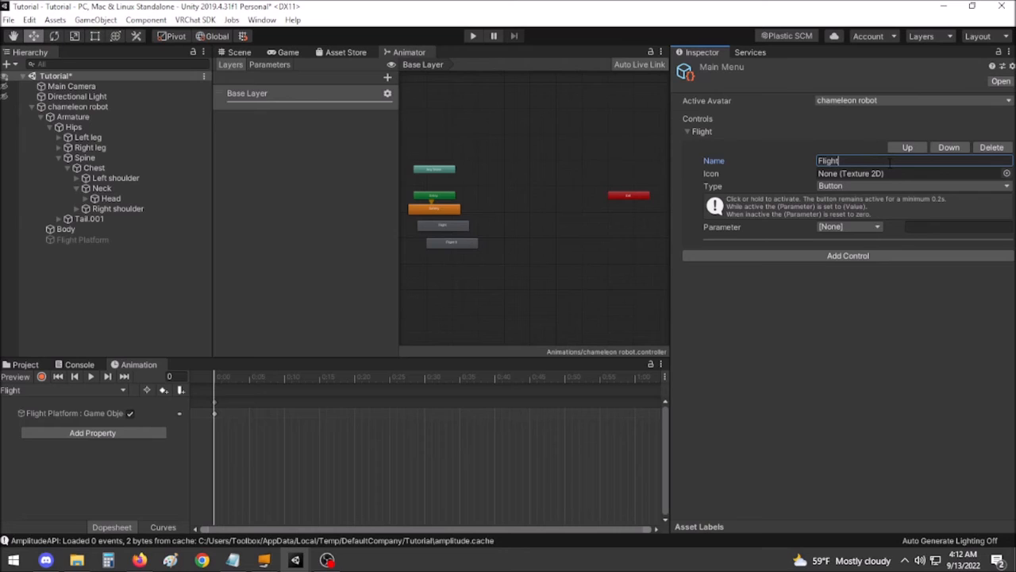
# Make the Flight menu control a Toggle driven by the Flight, Bool parameter.
pyautogui.click(882, 184)
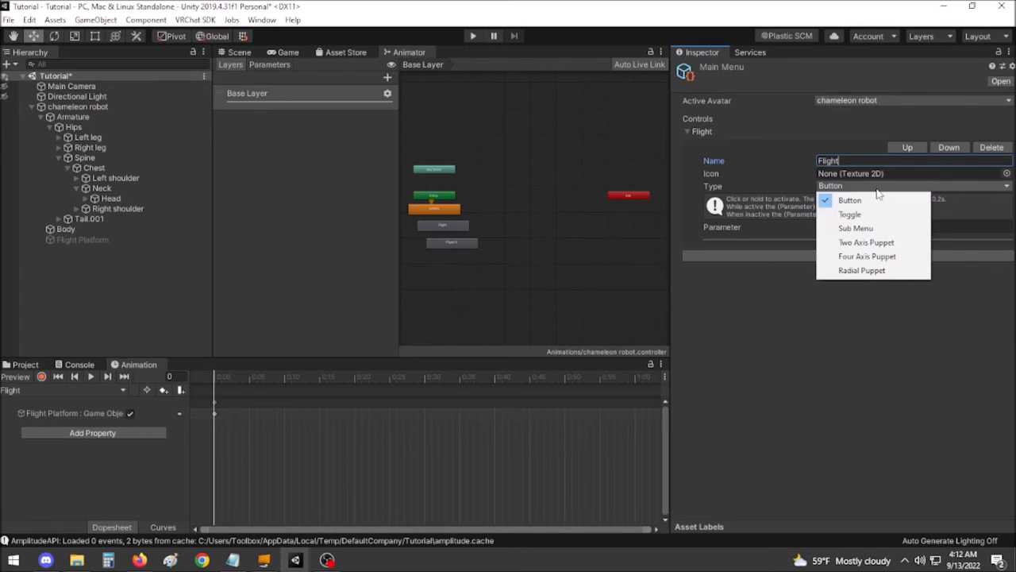
pyautogui.click(867, 214)
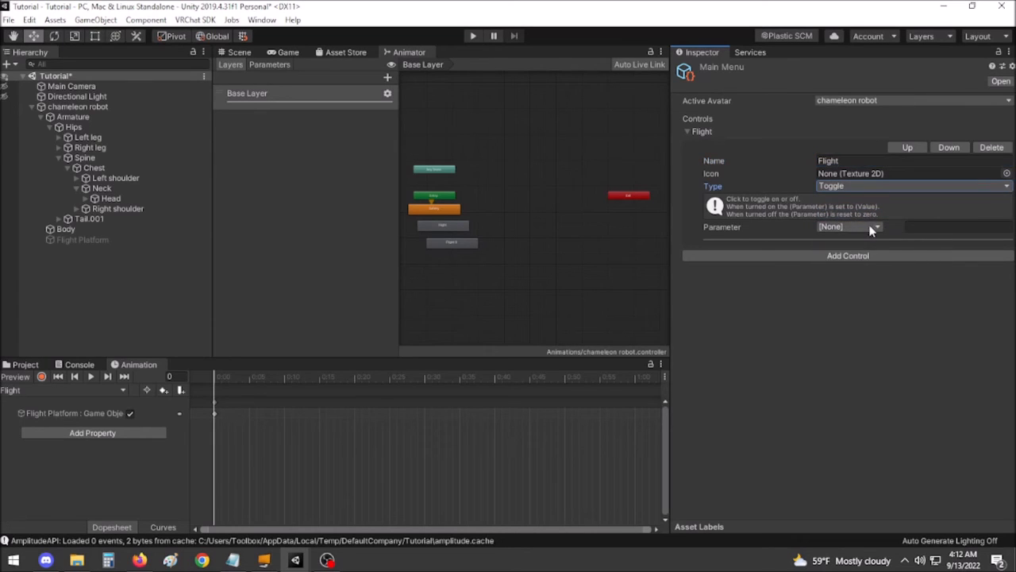
pyautogui.click(874, 228)
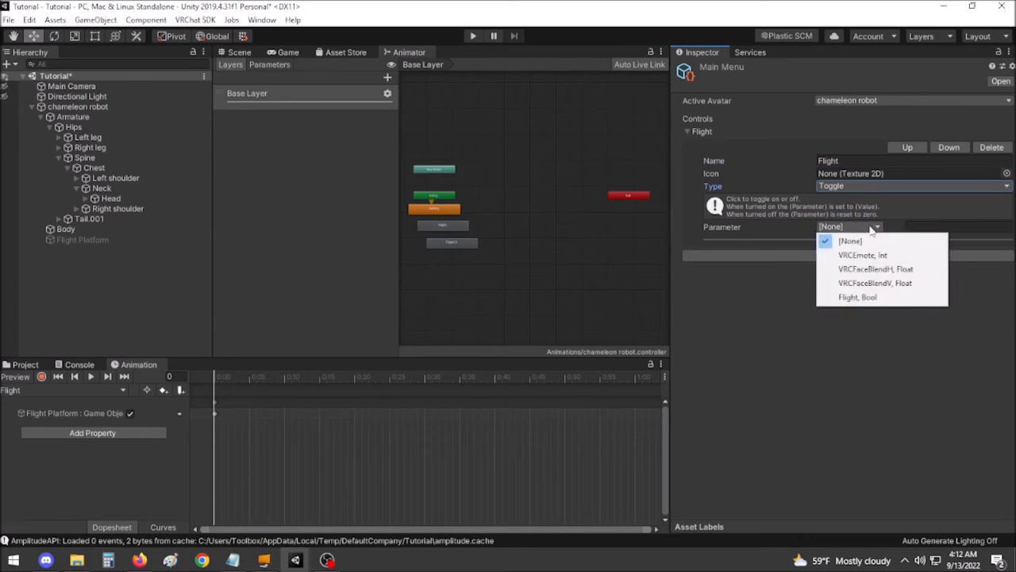
pyautogui.click(872, 297)
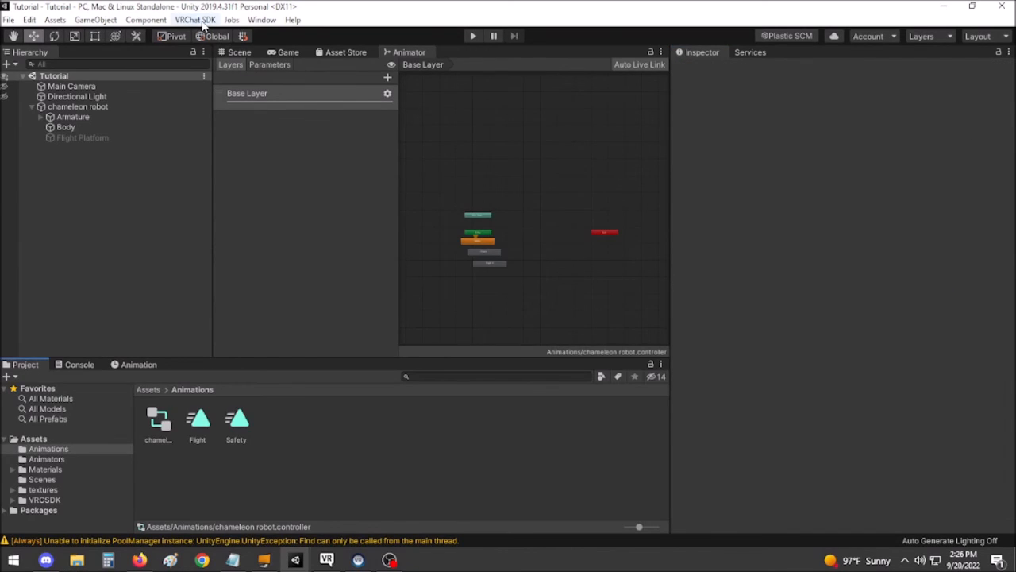
# Show the VRChat SDK control panel for the avatar project.
pyautogui.click(195, 20)
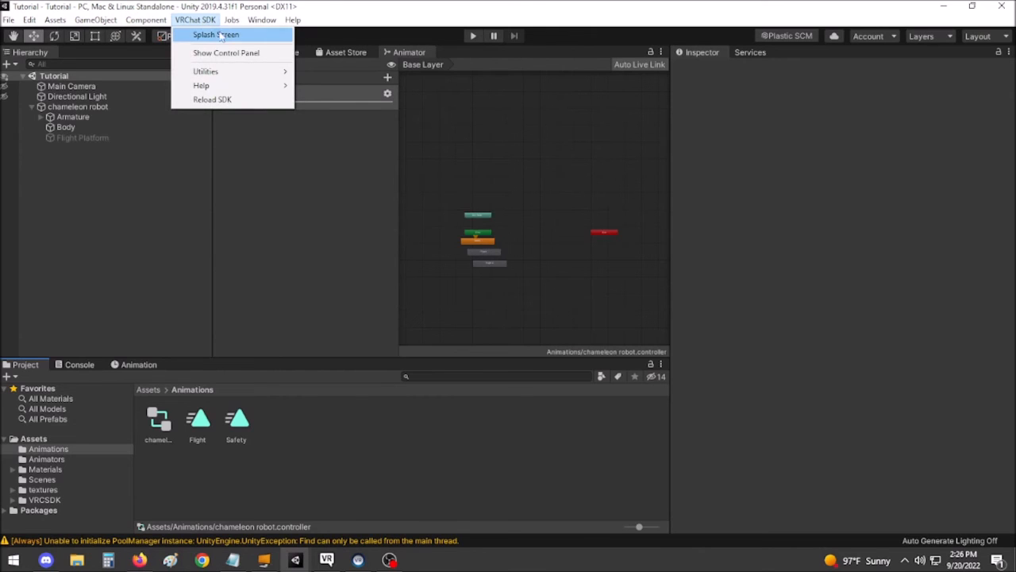
pyautogui.click(250, 53)
pyautogui.click(468, 431)
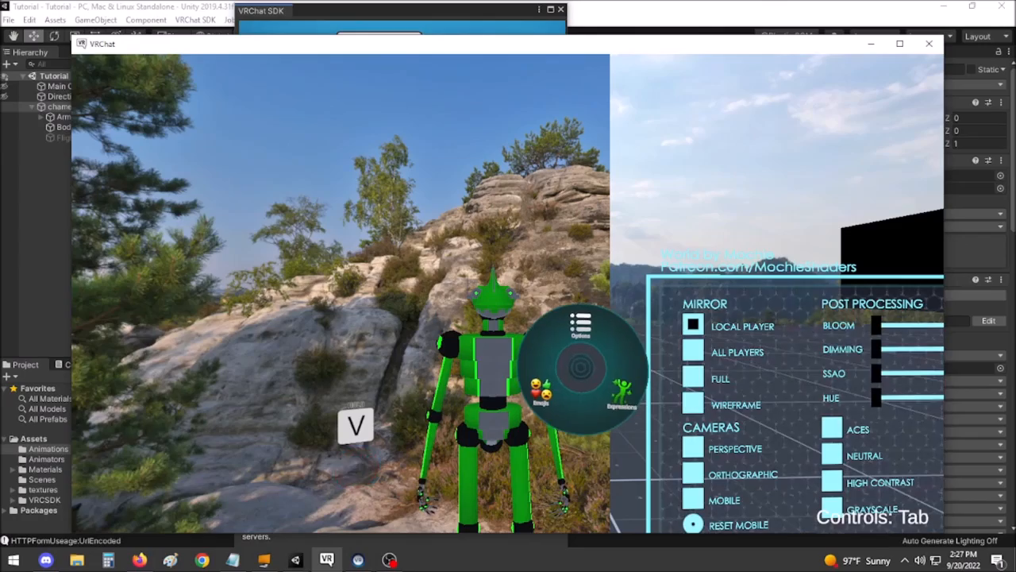
# Switch to VRChat, use the avatar's Expressions menu to toggle flight, and jump to test the platform.
pyautogui.click(622, 392)
pyautogui.click(542, 391)
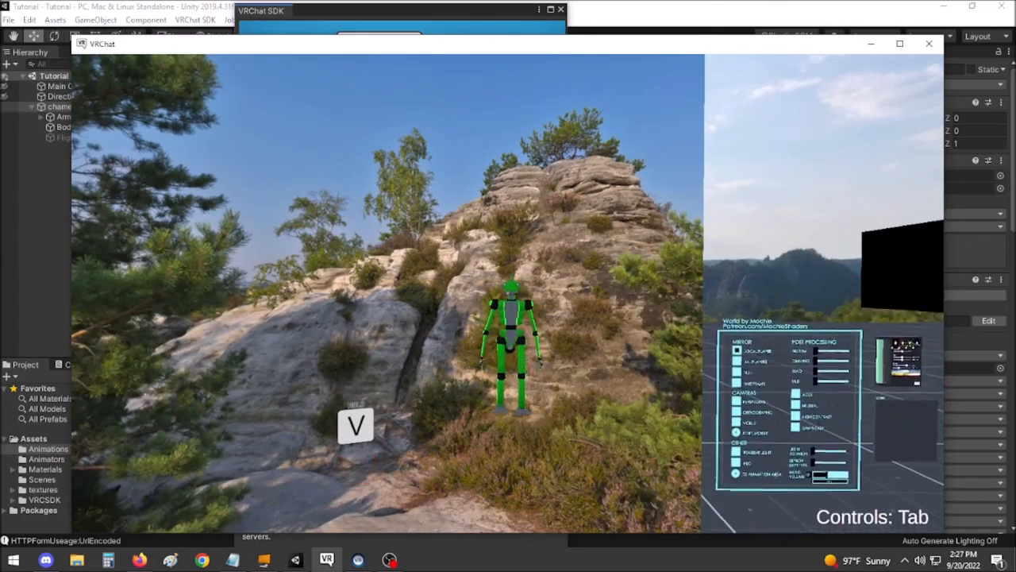
pyautogui.press('space')
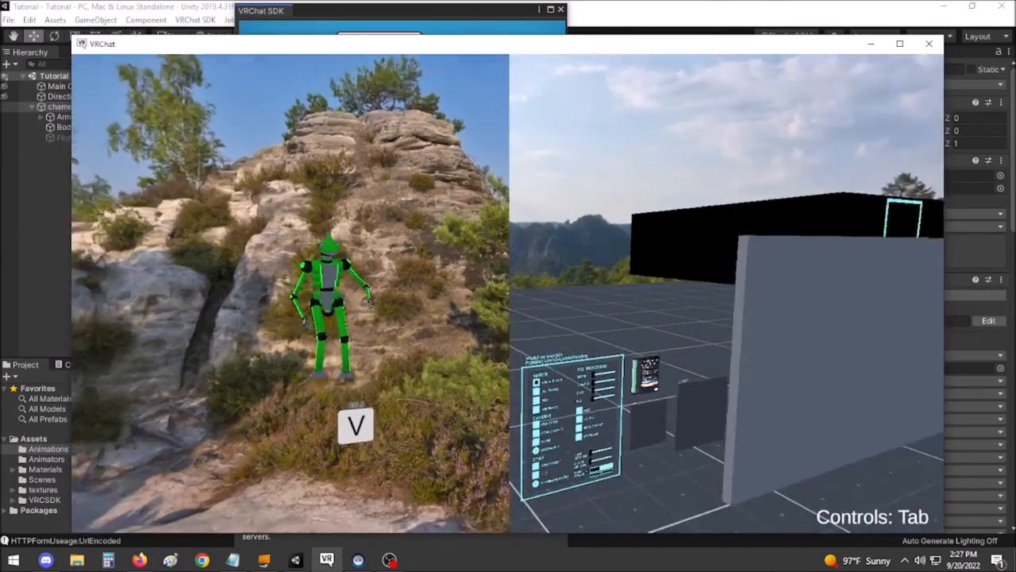
# Move the robot avatar around the test world and jump again to check how the flight platform behaves.
pyautogui.press('w')
pyautogui.click(509, 295)
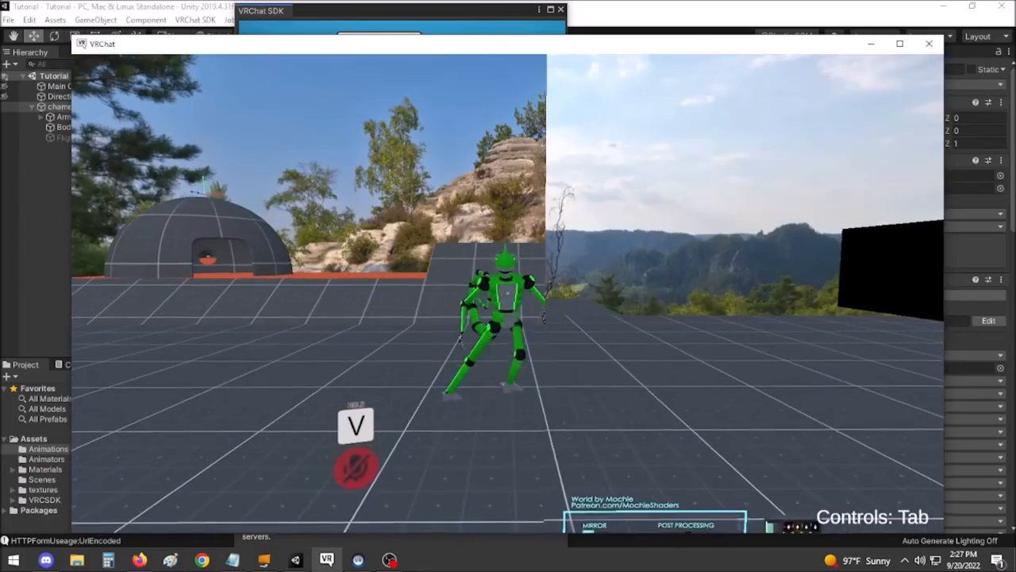
pyautogui.press('a')
pyautogui.press('w')
pyautogui.press('s')
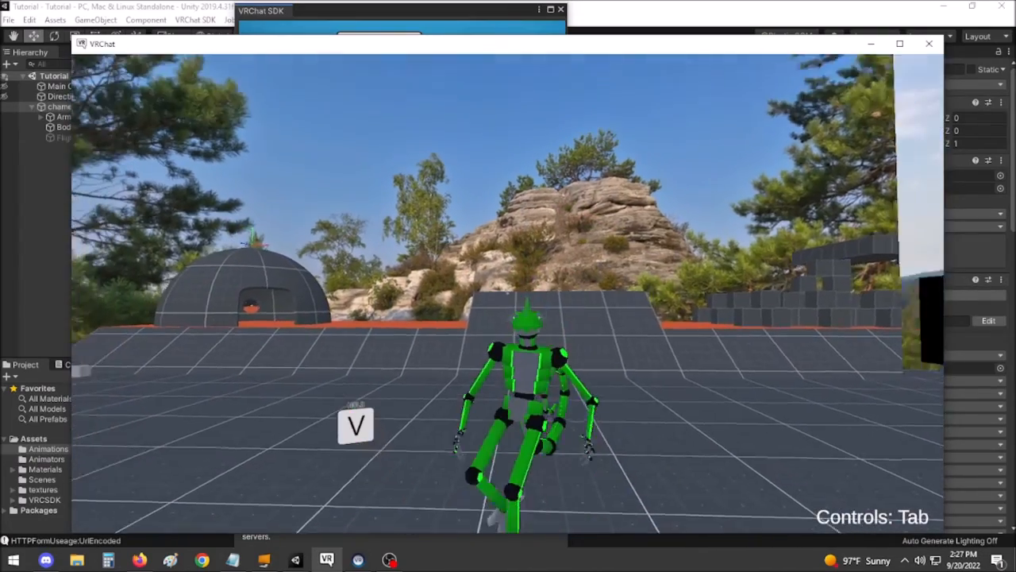
pyautogui.press('s')
pyautogui.press('space')
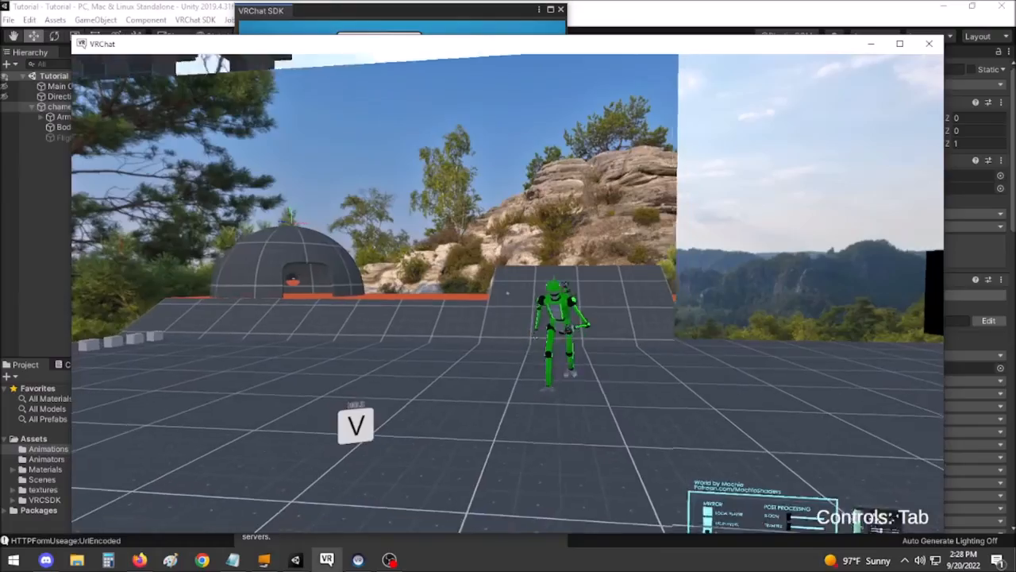
pyautogui.press('s')
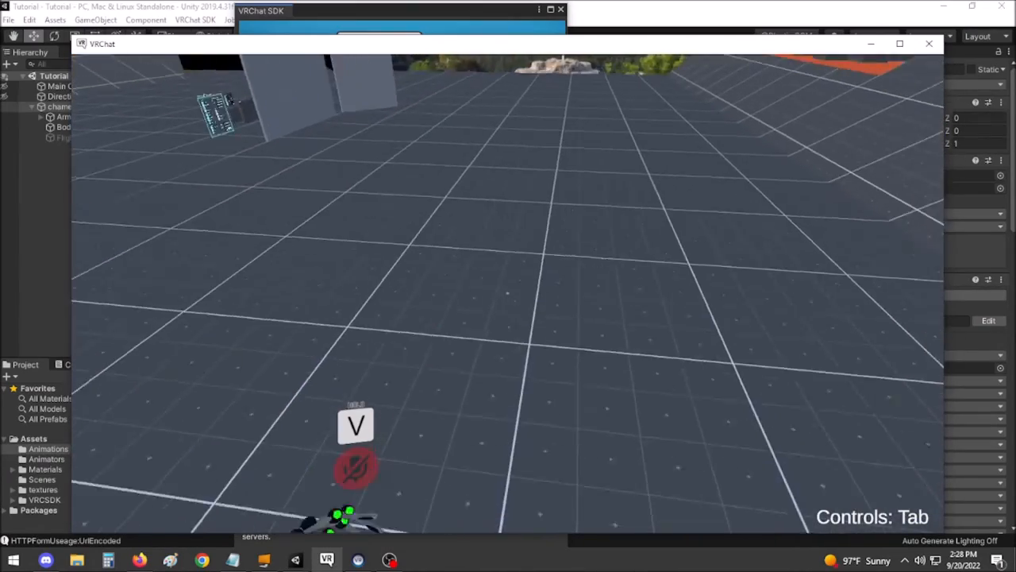
pyautogui.press('w')
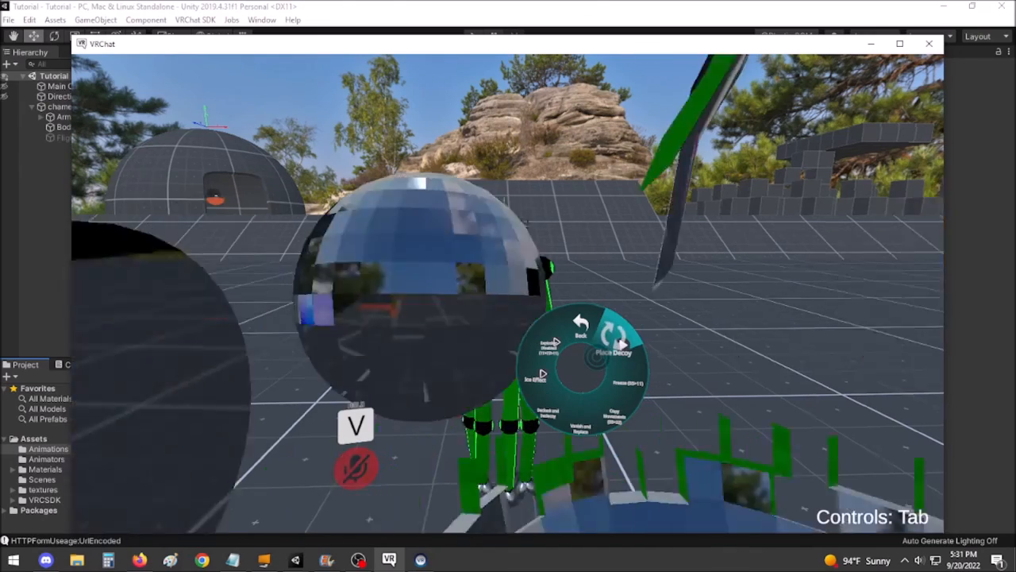
# Trigger the Immolation toggle in the avatar's expression menu and view the effect while moving.
pyautogui.press('r')
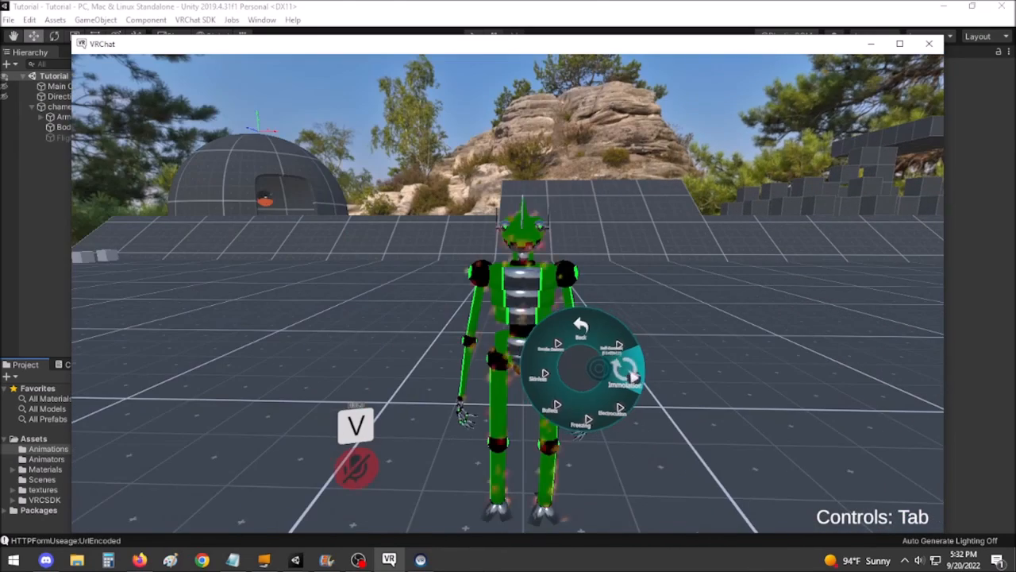
pyautogui.press('r')
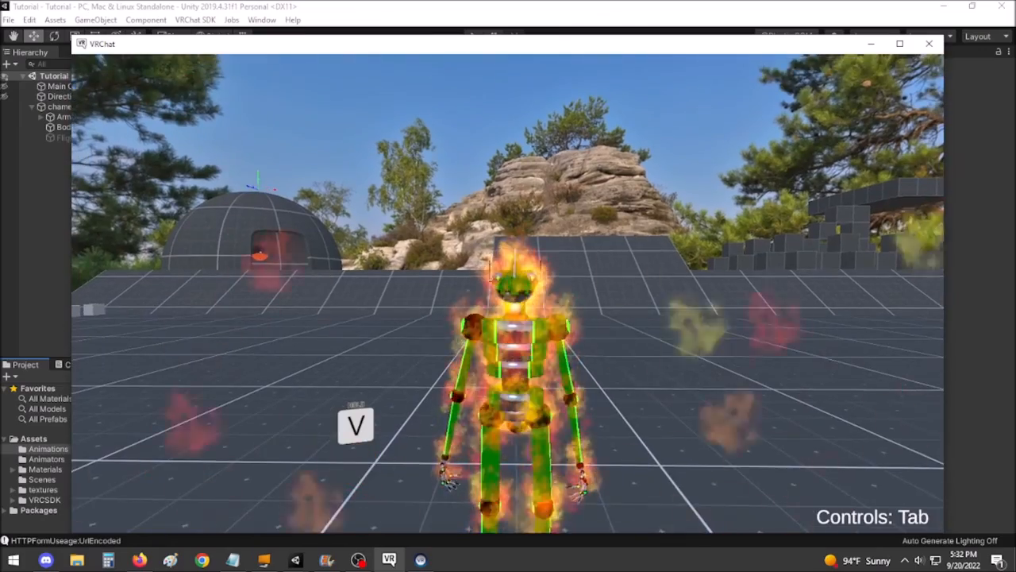
pyautogui.press('a')
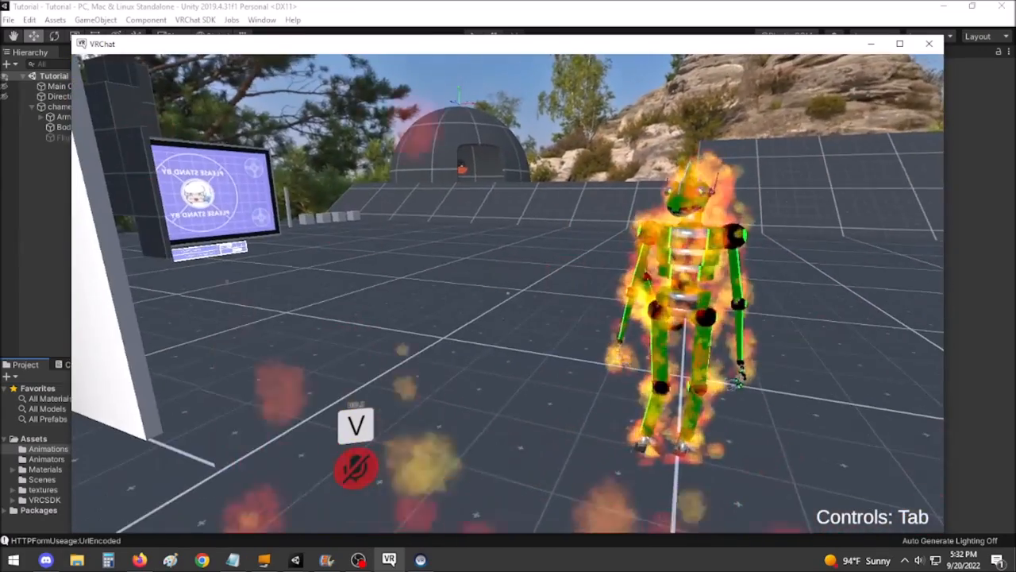